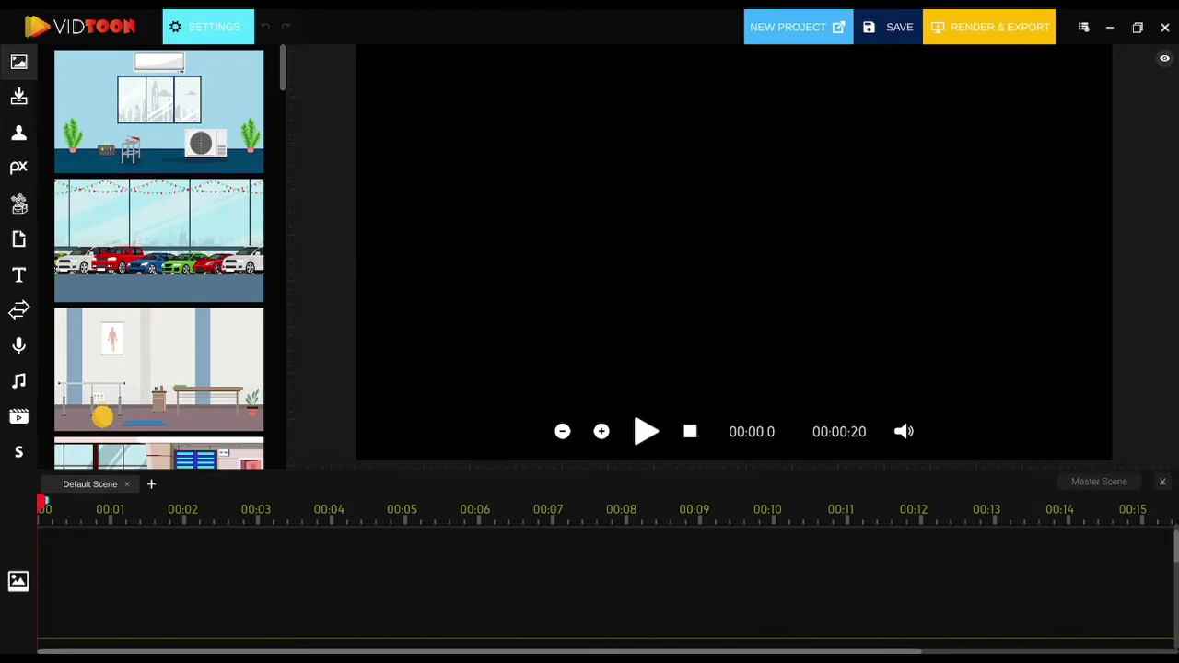
Place the car showroom background on the timeline and stretch the image over the entire canvas
{"action": "left_click_drag", "start_coordinate": [284, 81], "coordinate": [287, 29]}
{"action": "left_click_drag", "start_coordinate": [154, 244], "coordinate": [486, 188]}
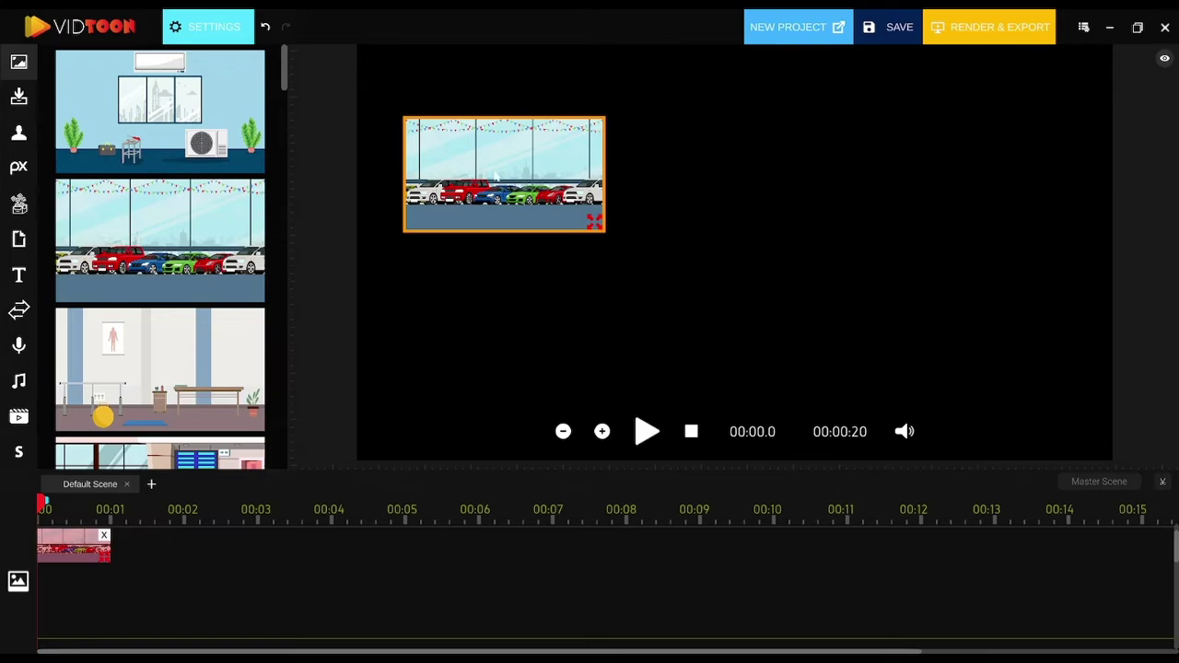
{"action": "left_click_drag", "start_coordinate": [500, 180], "coordinate": [451, 106]}
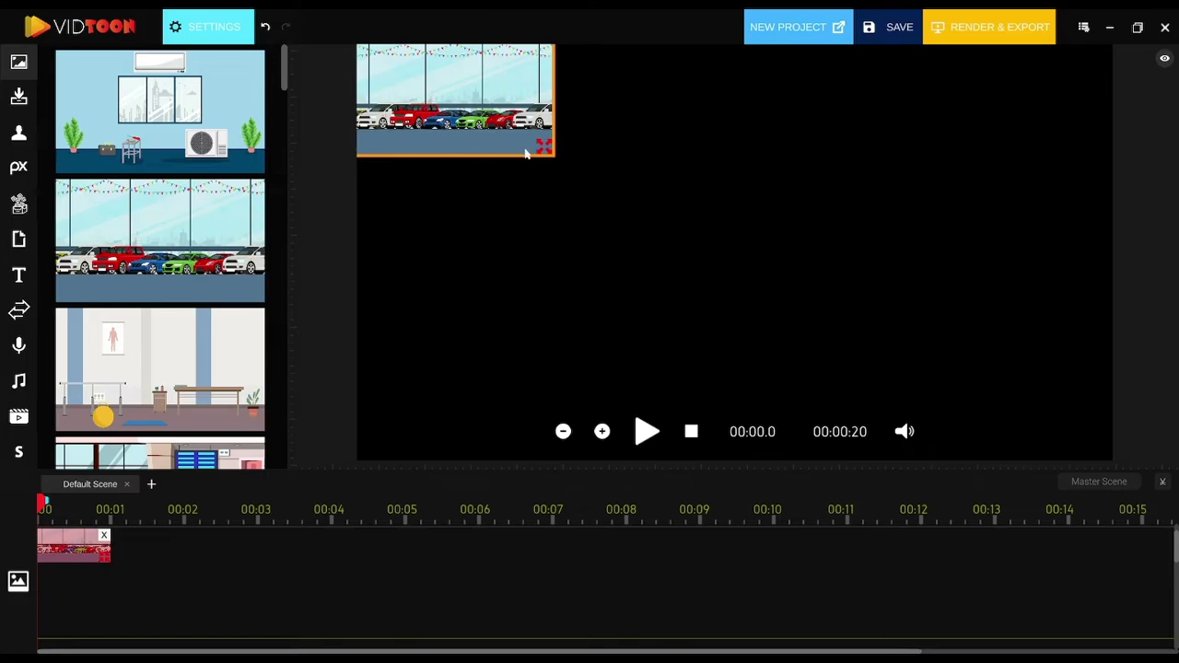
{"action": "left_click_drag", "start_coordinate": [545, 148], "coordinate": [1110, 463]}
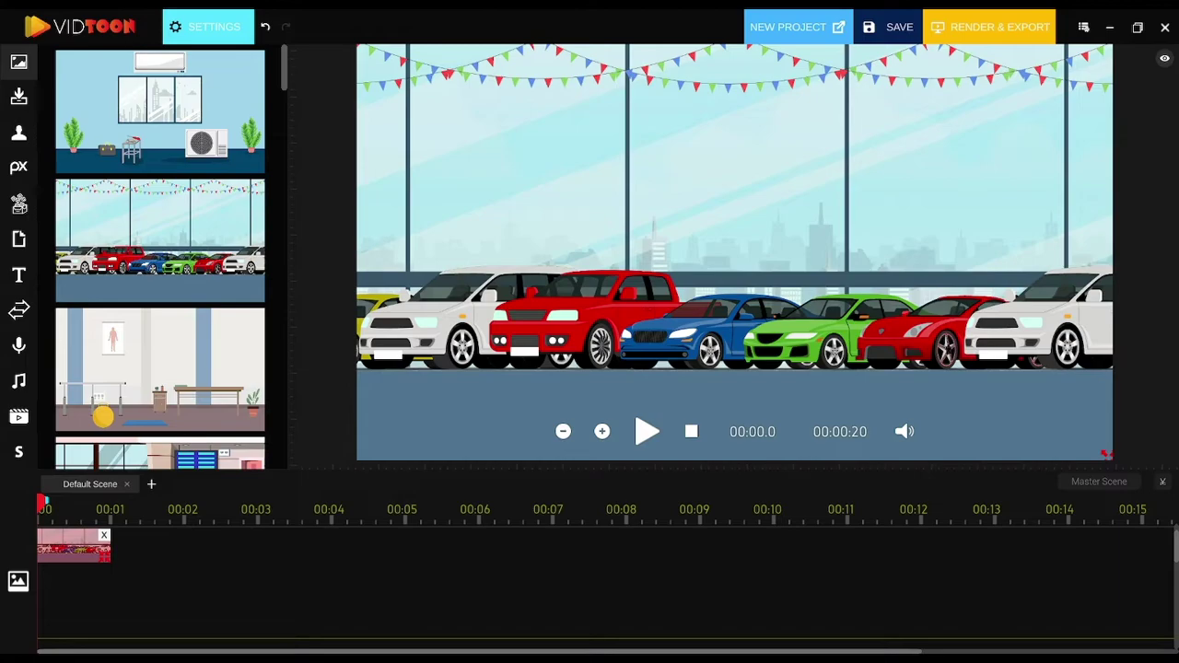
{"action": "left_click_drag", "start_coordinate": [782, 316], "coordinate": [583, 162]}
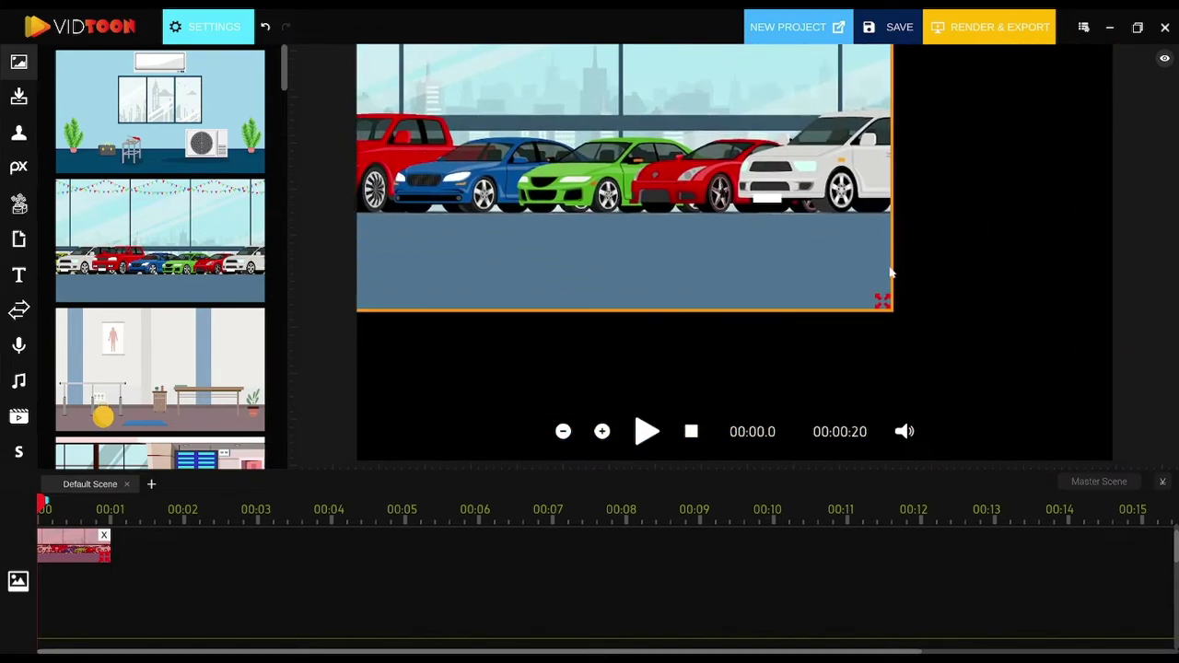
{"action": "left_click_drag", "start_coordinate": [885, 301], "coordinate": [1094, 428]}
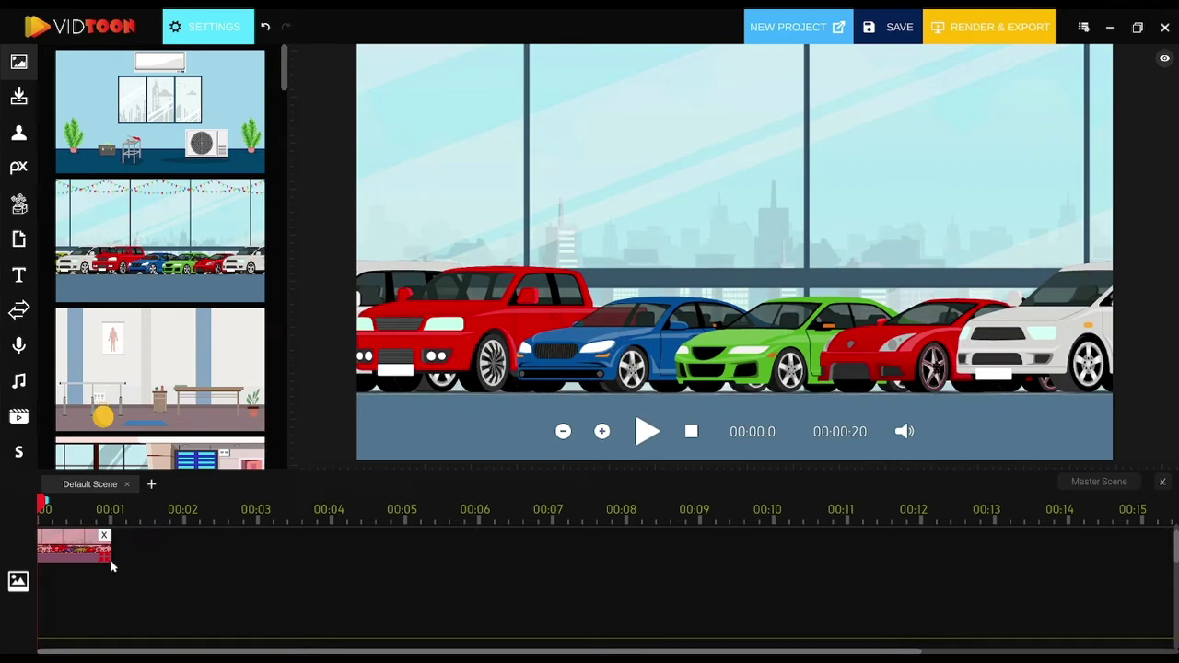
Lengthen the showroom clip on the timeline so it ends around the 00:05 mark
{"action": "left_click_drag", "start_coordinate": [109, 554], "coordinate": [403, 548]}
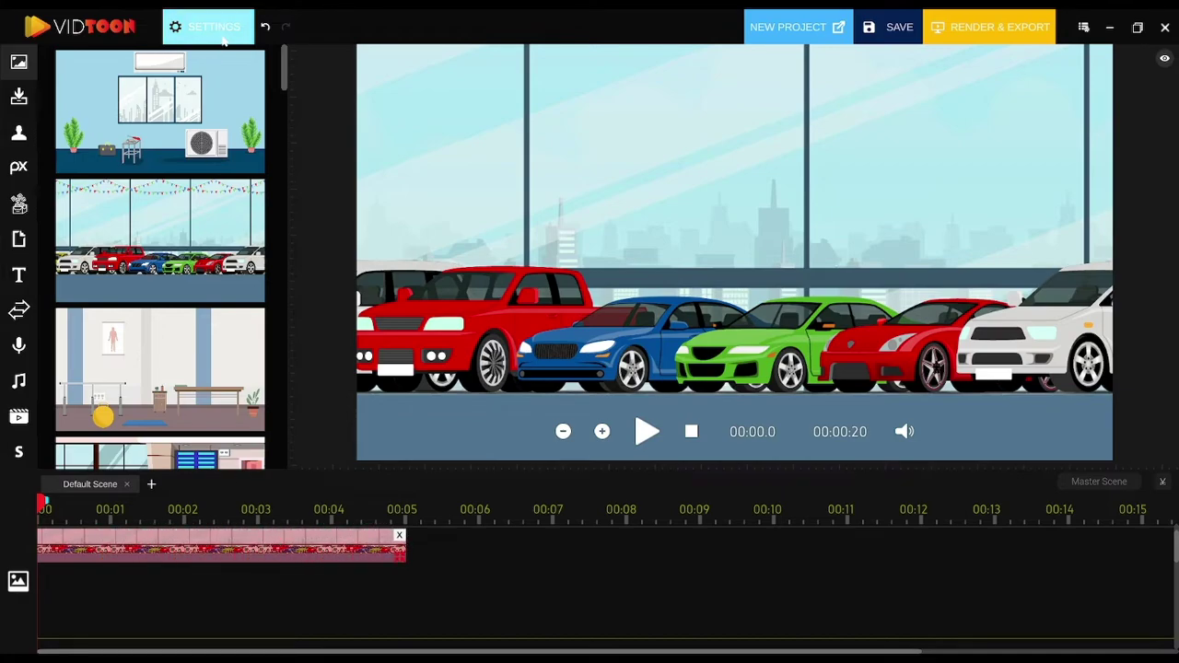
{"action": "left_click", "coordinate": [204, 569]}
{"action": "left_click", "coordinate": [210, 553]}
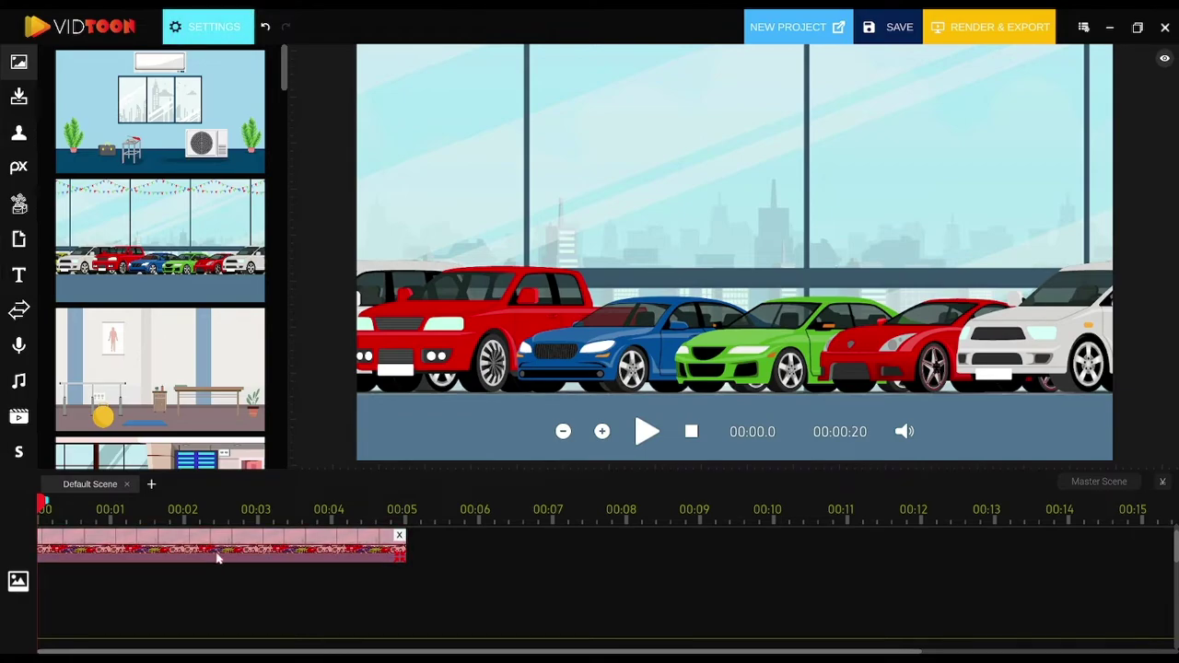
Set the showroom clip's duration to 10 and its end to 10.1 seconds, starting at 0:00
{"action": "left_click", "coordinate": [214, 33]}
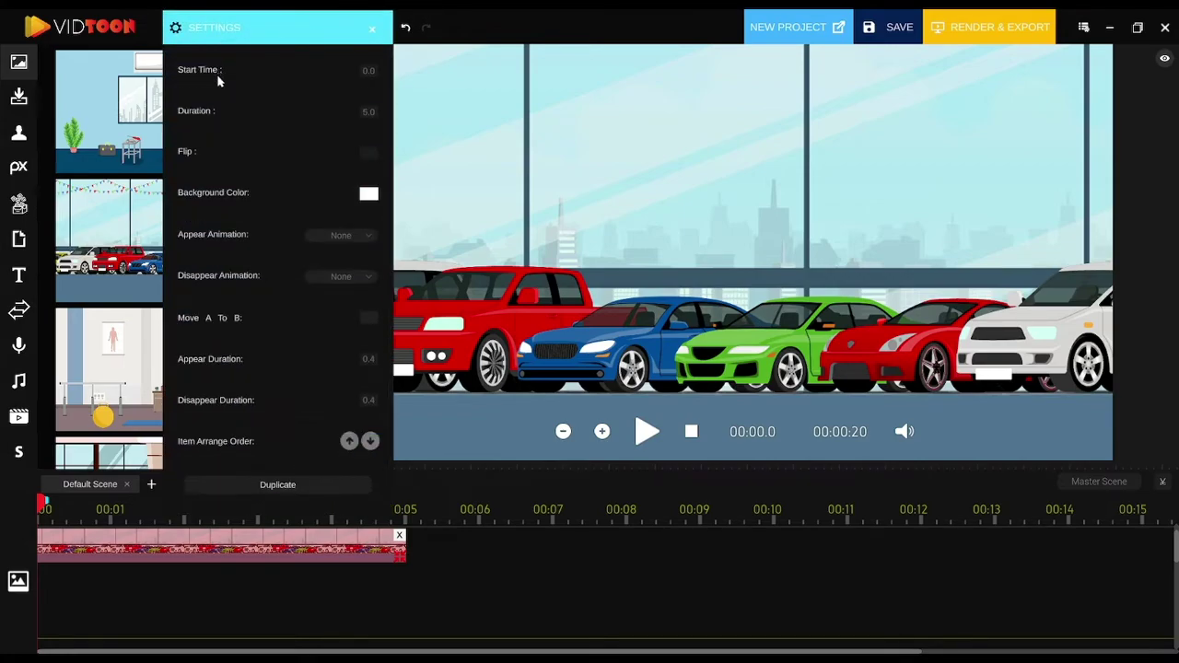
{"action": "left_click", "coordinate": [367, 72]}
{"action": "left_click", "coordinate": [369, 112]}
{"action": "type", "text": "10"}
{"action": "key", "text": "Return"}
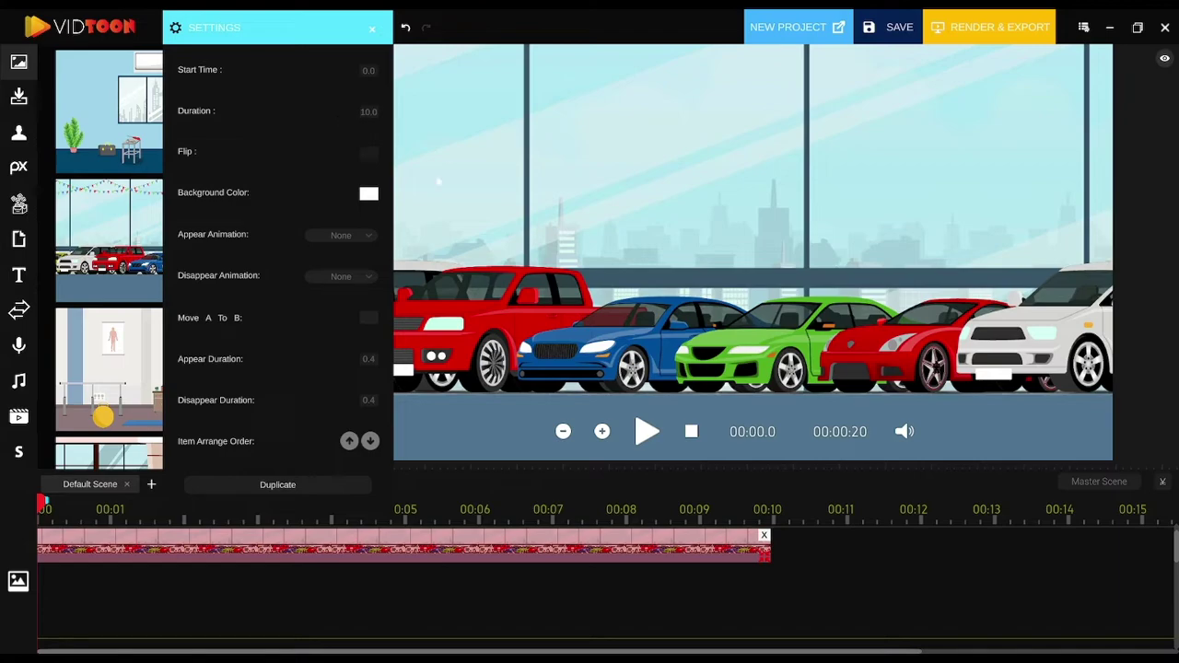
{"action": "left_click_drag", "start_coordinate": [237, 549], "coordinate": [250, 513]}
{"action": "mouse_move", "coordinate": [763, 564]}
{"action": "left_mouse_down"}
{"action": "mouse_move", "coordinate": [521, 558]}
{"action": "mouse_move", "coordinate": [780, 553]}
{"action": "left_mouse_up"}
{"action": "left_click_drag", "start_coordinate": [412, 543], "coordinate": [329, 523]}
{"action": "mouse_move", "coordinate": [776, 553]}
{"action": "left_mouse_down"}
{"action": "mouse_move", "coordinate": [978, 549]}
{"action": "mouse_move", "coordinate": [700, 551]}
{"action": "mouse_move", "coordinate": [776, 551]}
{"action": "left_mouse_up"}
Toggle Flip on and off twice, leaving the showroom scene unflipped
{"action": "left_click", "coordinate": [369, 154]}
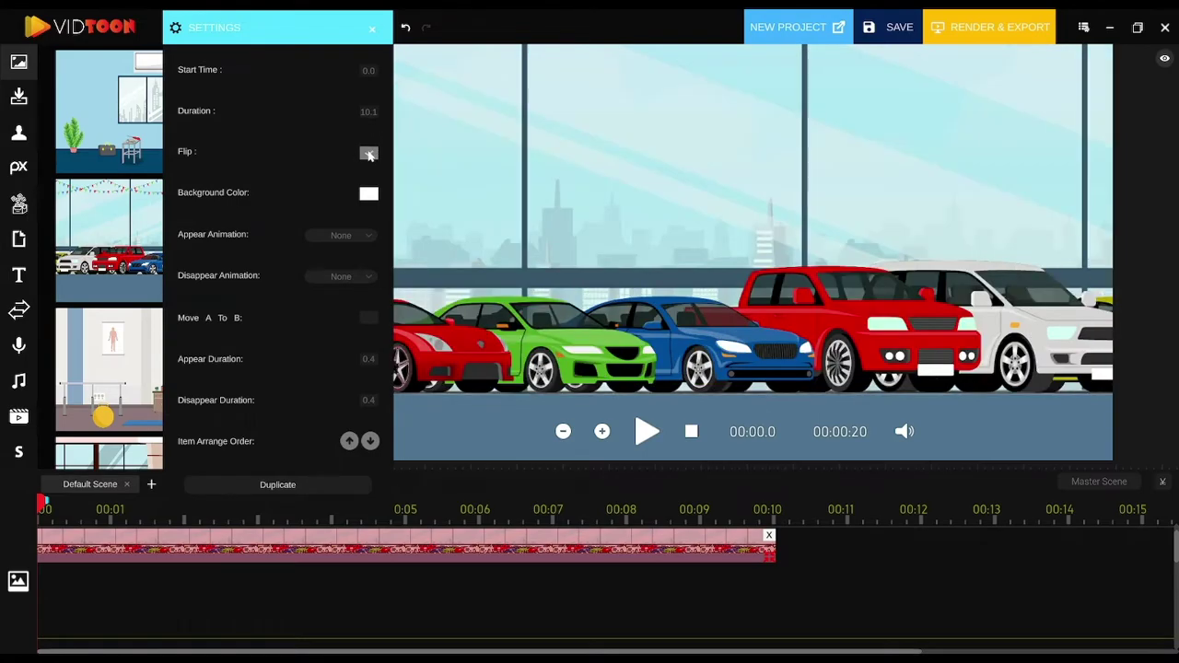
{"action": "left_click", "coordinate": [368, 154]}
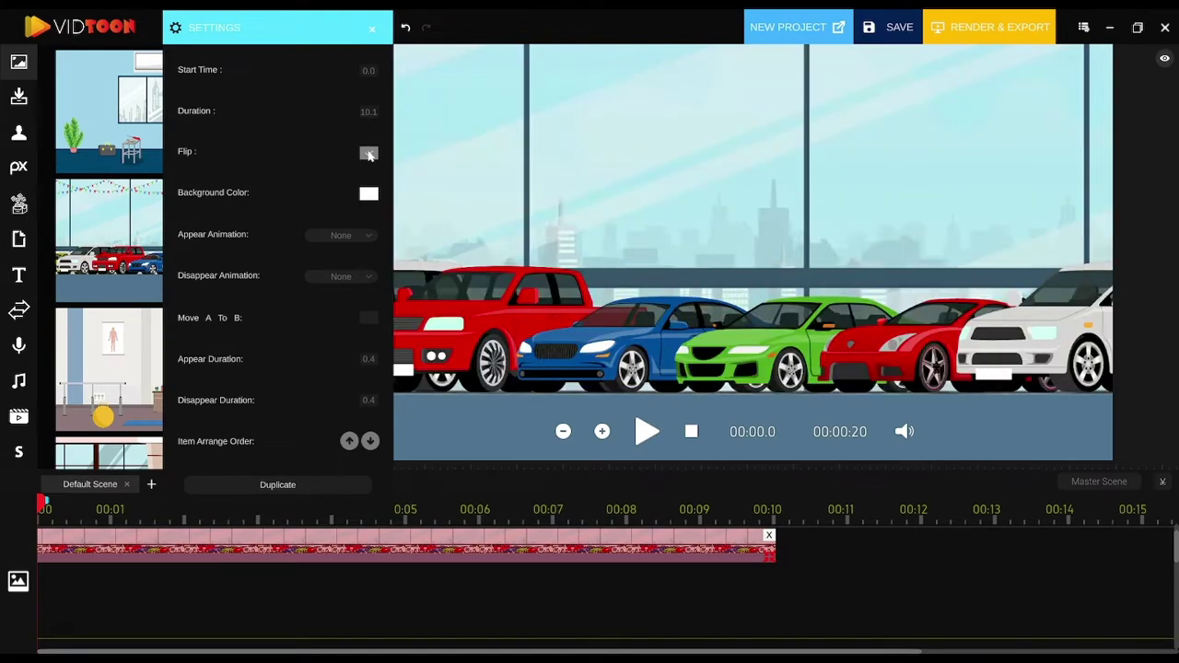
{"action": "left_click", "coordinate": [368, 154]}
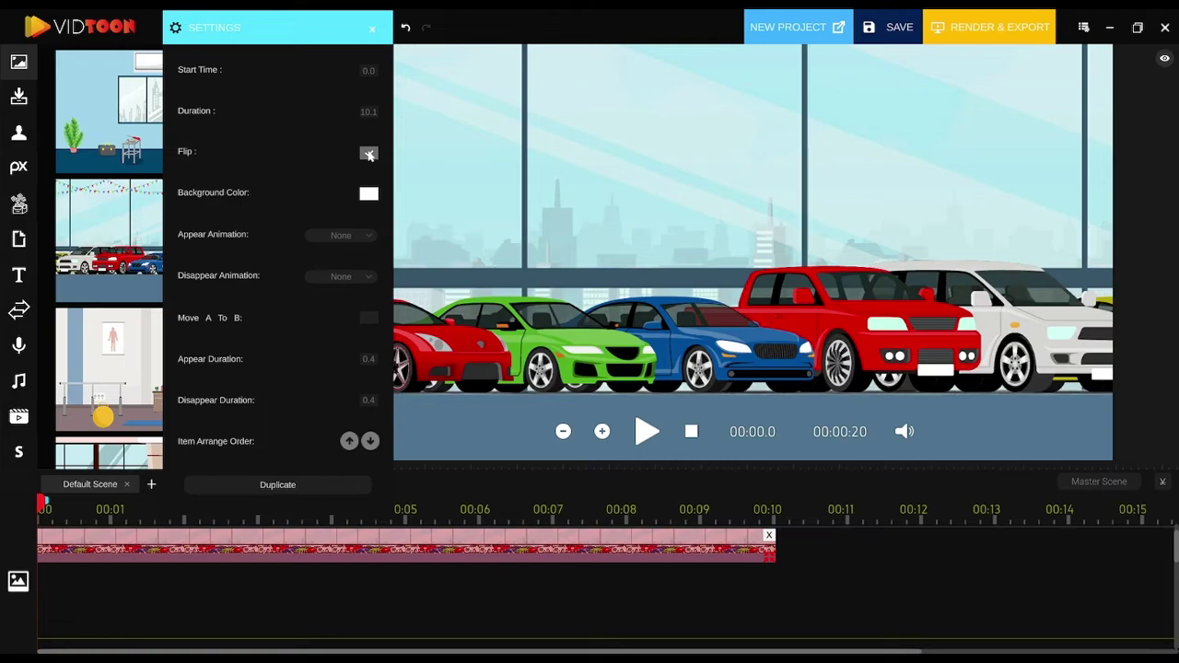
{"action": "left_click", "coordinate": [368, 154]}
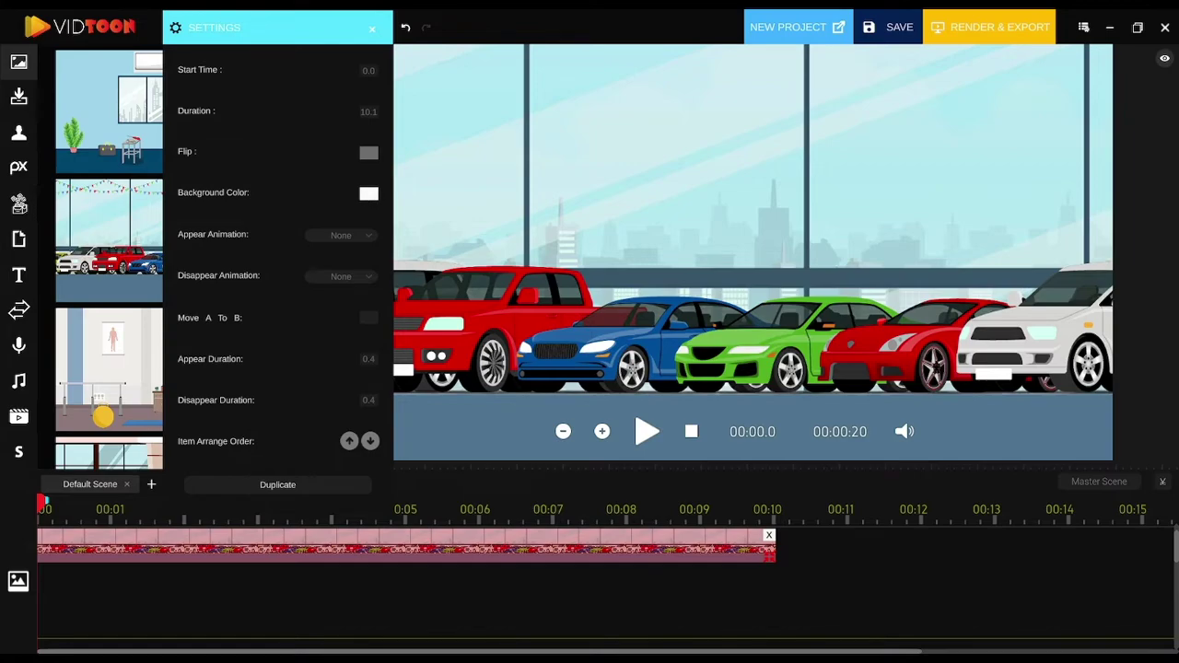
Try blue, magenta and green as the showroom scene's background colour
{"action": "left_click", "coordinate": [368, 193]}
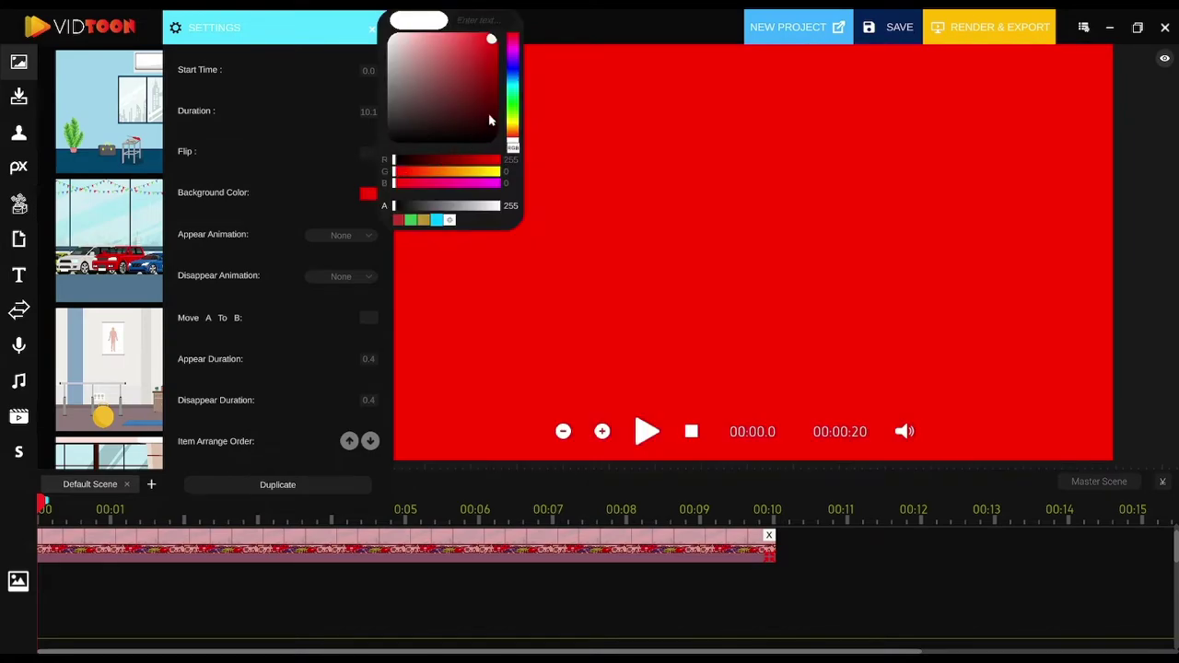
{"action": "left_click", "coordinate": [514, 72]}
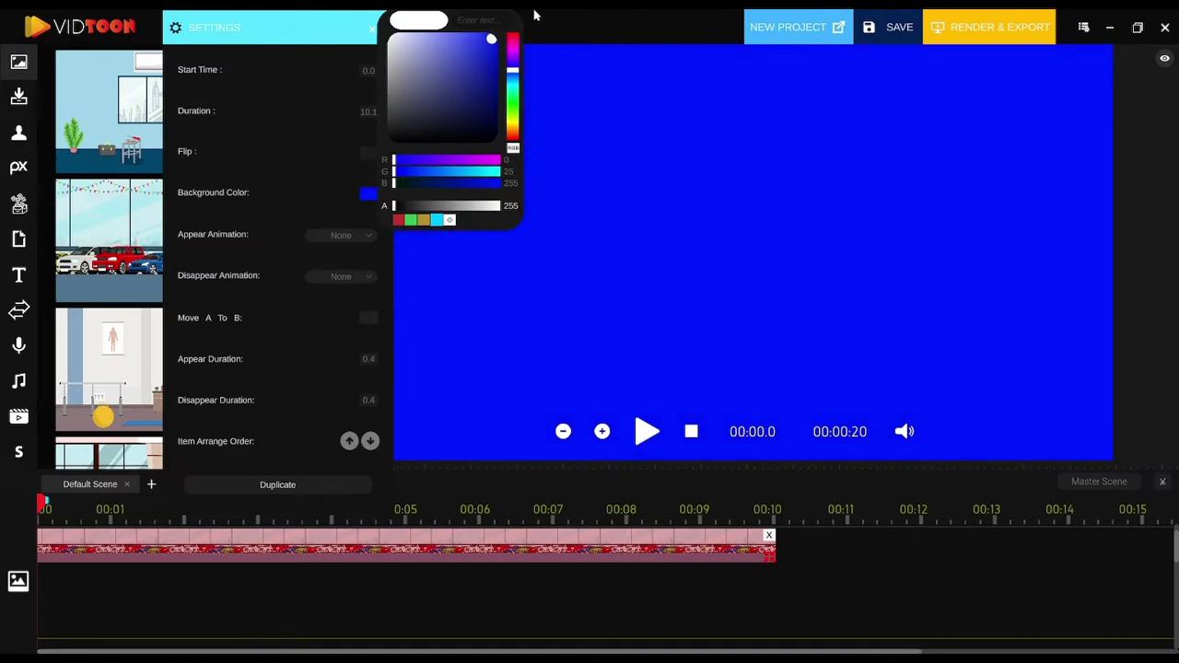
{"action": "left_click", "coordinate": [696, 244]}
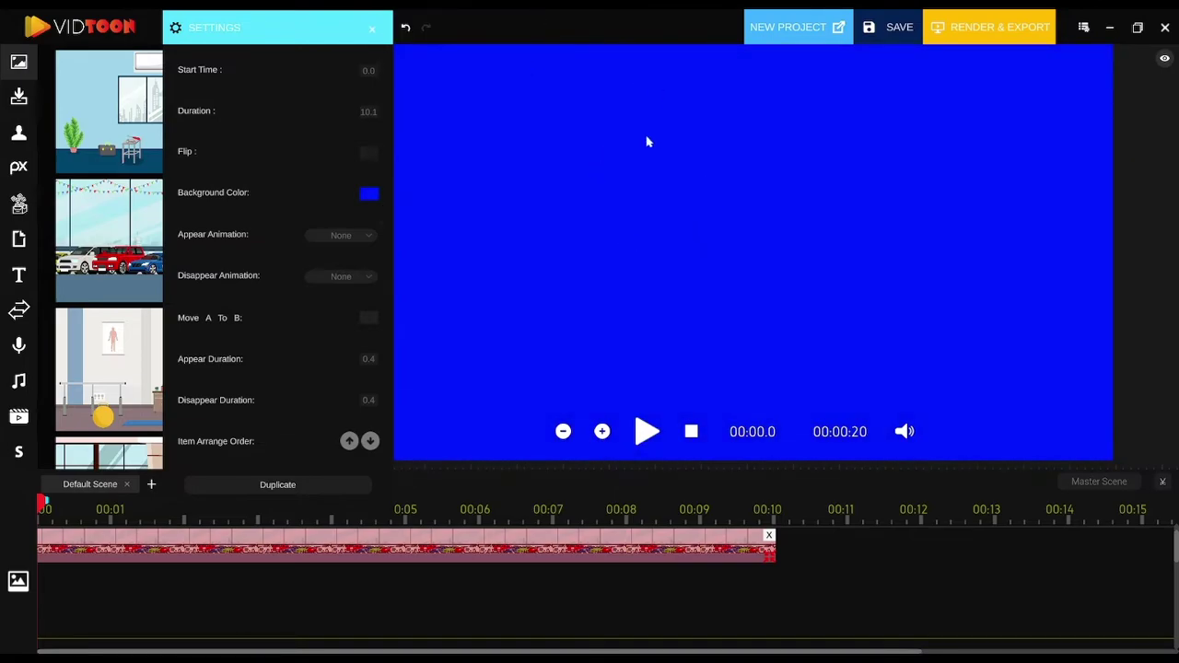
{"action": "left_click", "coordinate": [367, 194]}
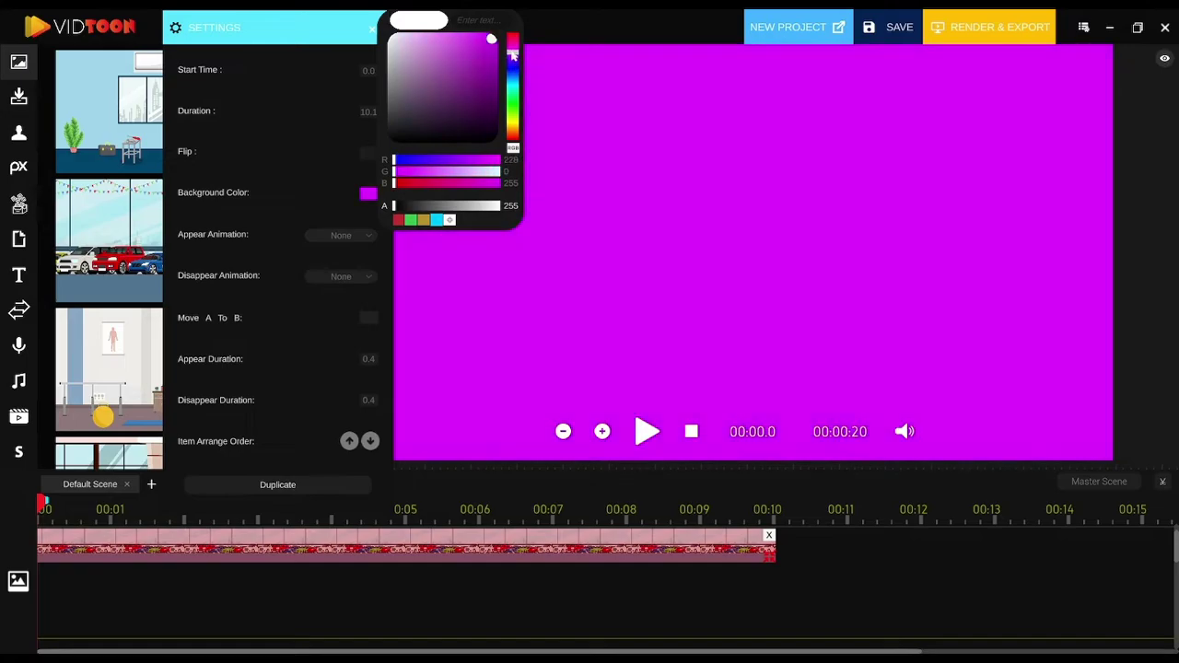
{"action": "left_click", "coordinate": [513, 55]}
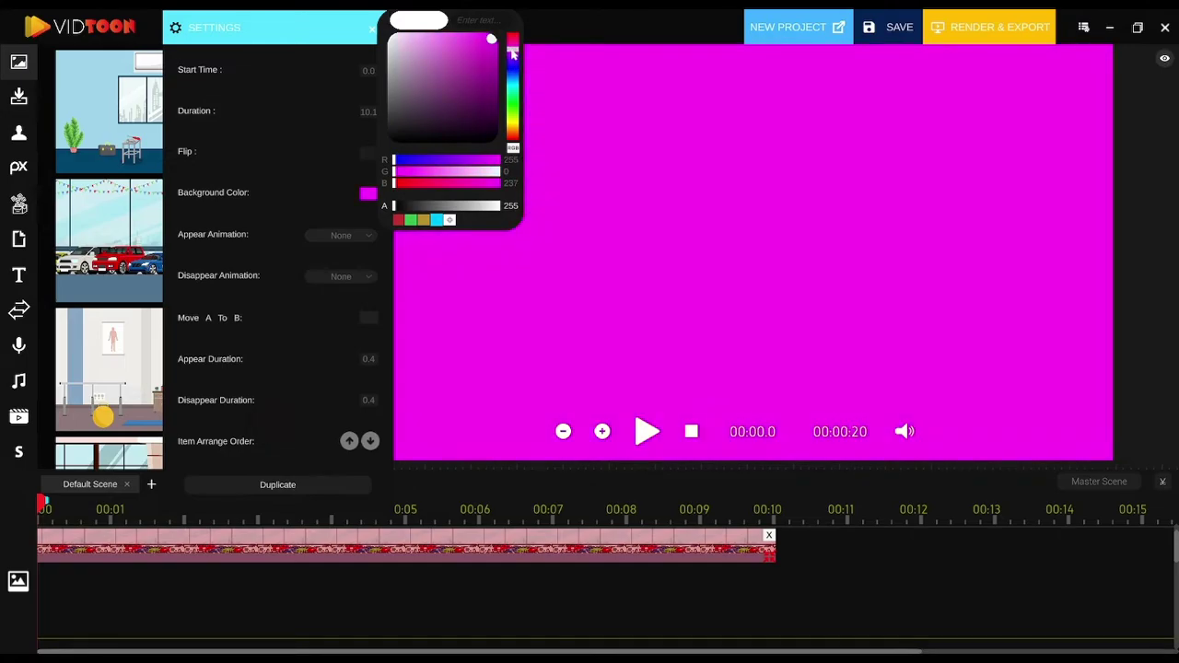
{"action": "left_click", "coordinate": [514, 100]}
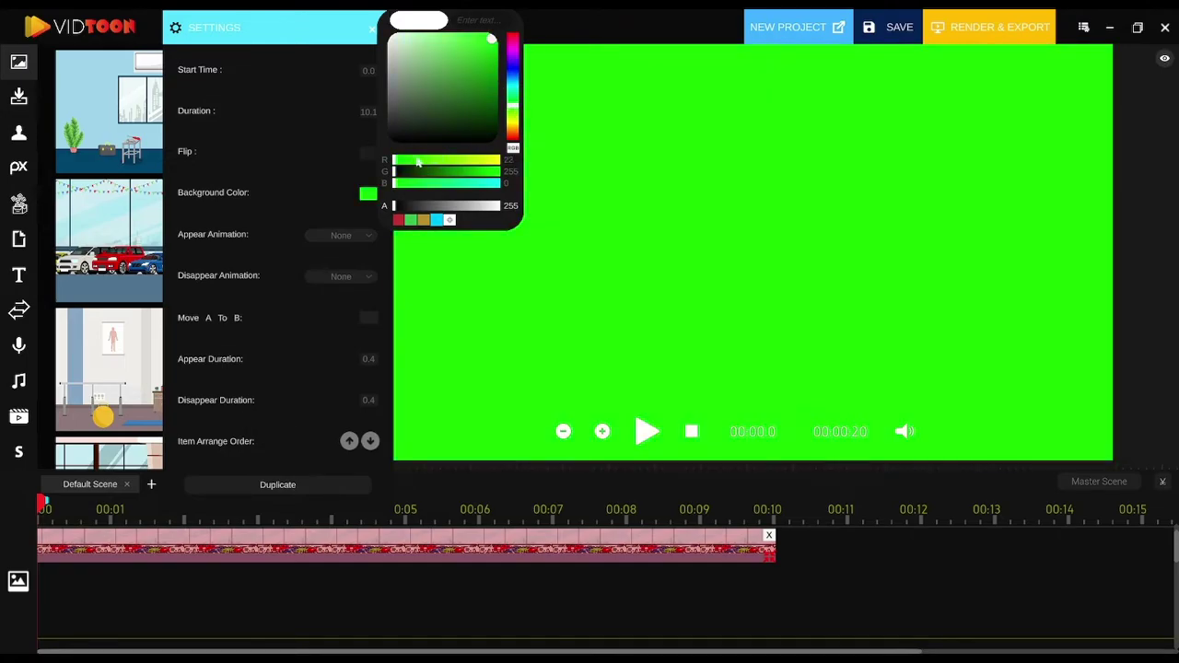
{"action": "mouse_move", "coordinate": [402, 162]}
{"action": "left_mouse_down"}
{"action": "mouse_move", "coordinate": [502, 160]}
{"action": "mouse_move", "coordinate": [393, 151]}
{"action": "left_mouse_up"}
Switch the colour picker to HSV sliders and shift the background hue to blue
{"action": "left_click", "coordinate": [513, 148]}
{"action": "left_click", "coordinate": [515, 150]}
{"action": "left_click", "coordinate": [514, 150]}
{"action": "left_click", "coordinate": [515, 151]}
{"action": "left_click", "coordinate": [513, 149]}
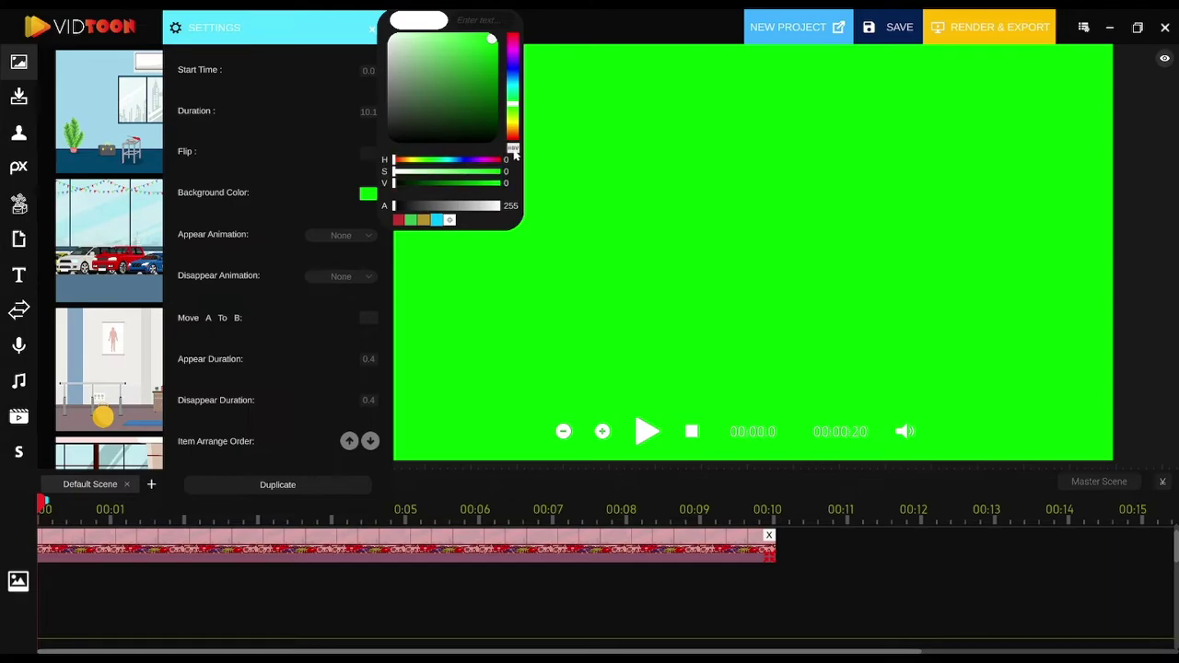
{"action": "left_click", "coordinate": [513, 150]}
{"action": "left_click_drag", "start_coordinate": [409, 162], "coordinate": [467, 162]}
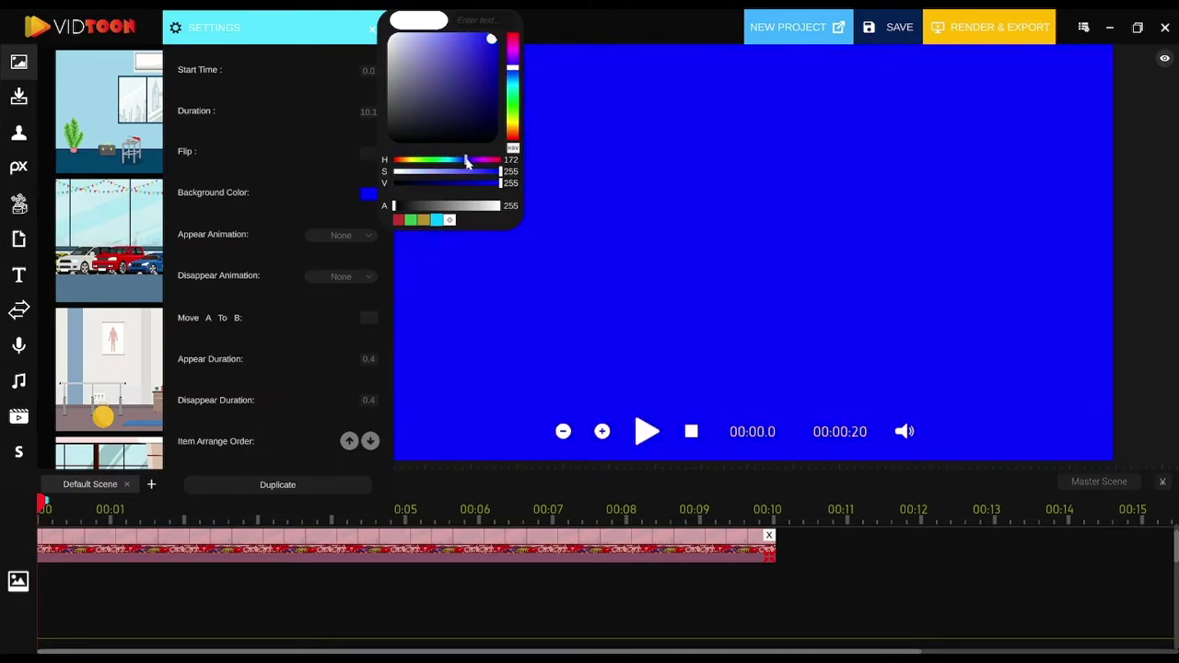
{"action": "left_click", "coordinate": [513, 149]}
{"action": "left_click", "coordinate": [513, 150]}
{"action": "left_click", "coordinate": [513, 149]}
{"action": "left_click", "coordinate": [513, 150]}
{"action": "left_click", "coordinate": [422, 22]}
Try pink, red and green presets, then turn the background grey and save it as a preset
{"action": "left_click", "coordinate": [371, 194]}
{"action": "left_click", "coordinate": [513, 40]}
{"action": "left_click_drag", "start_coordinate": [516, 42], "coordinate": [514, 39]}
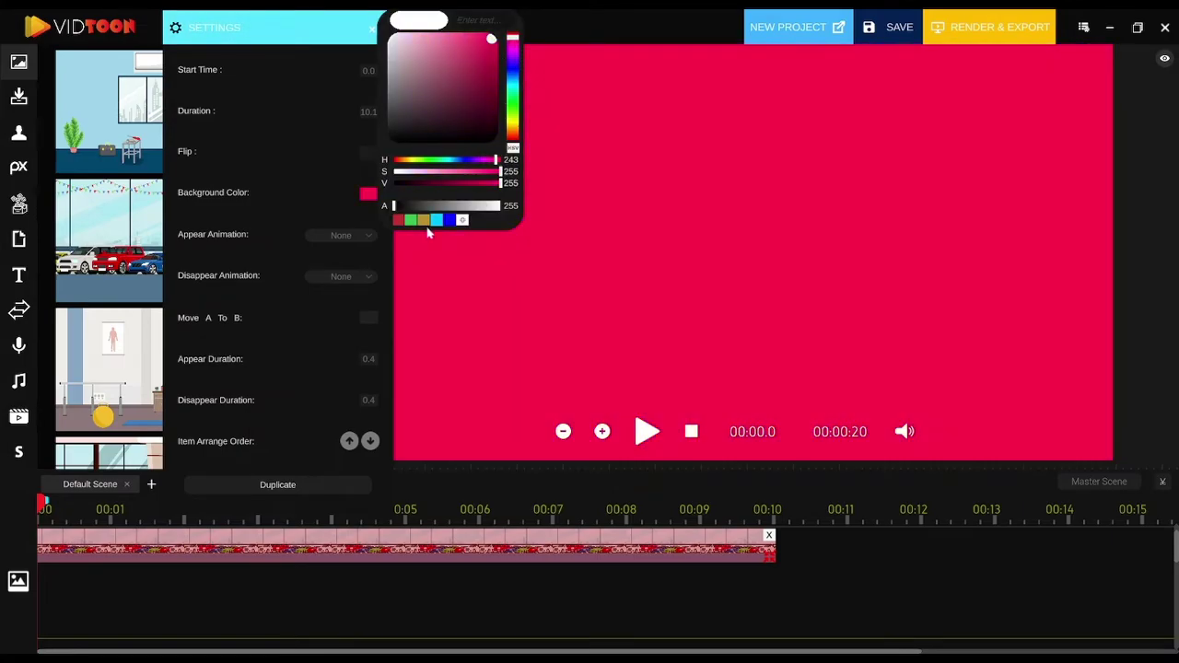
{"action": "left_click", "coordinate": [424, 222]}
{"action": "left_click", "coordinate": [412, 221]}
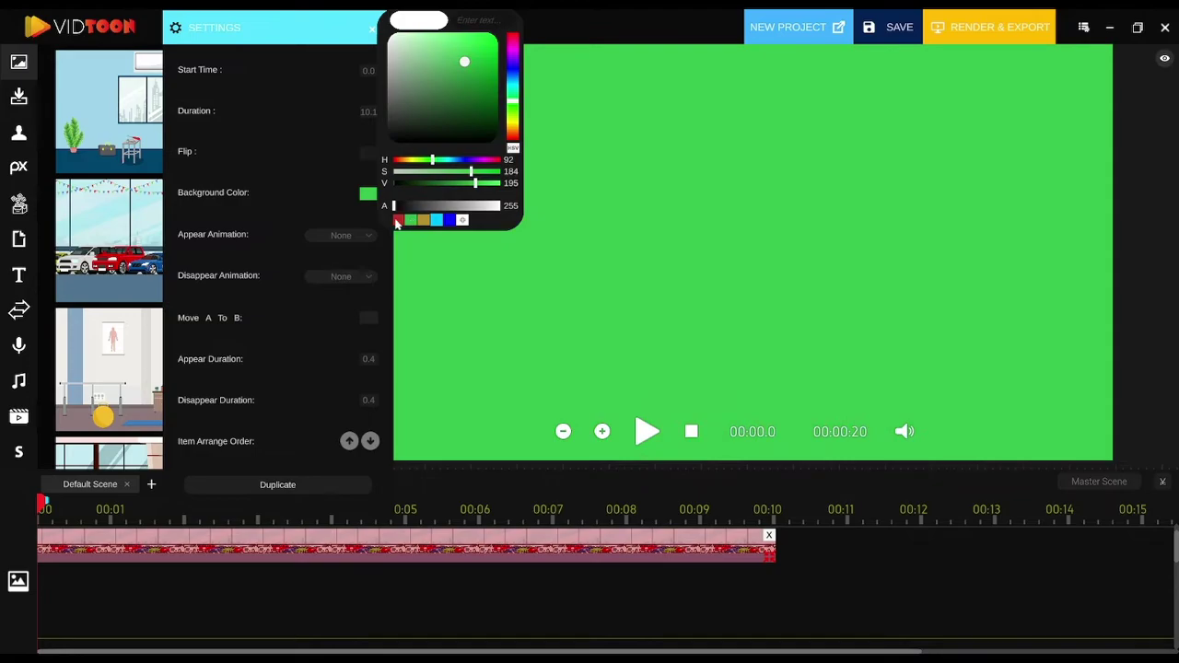
{"action": "left_click", "coordinate": [397, 221]}
{"action": "mouse_move", "coordinate": [420, 102]}
{"action": "left_mouse_down"}
{"action": "mouse_move", "coordinate": [396, 81]}
{"action": "mouse_move", "coordinate": [377, 104]}
{"action": "left_mouse_up"}
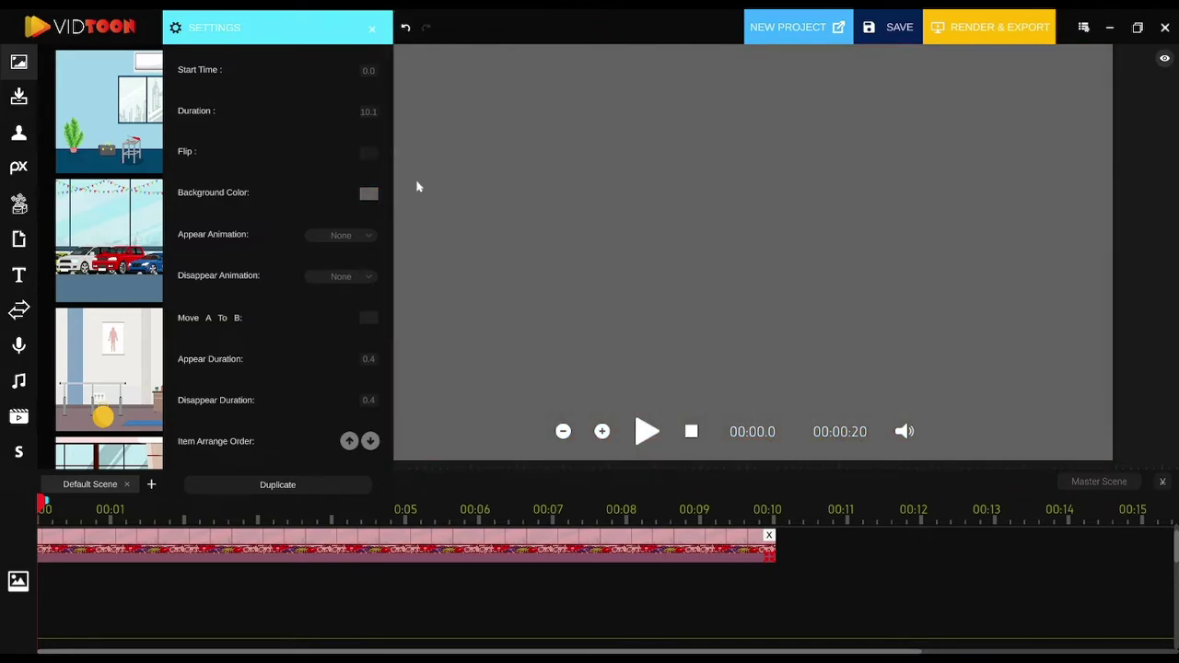
{"action": "left_click", "coordinate": [369, 195]}
{"action": "left_click", "coordinate": [463, 221]}
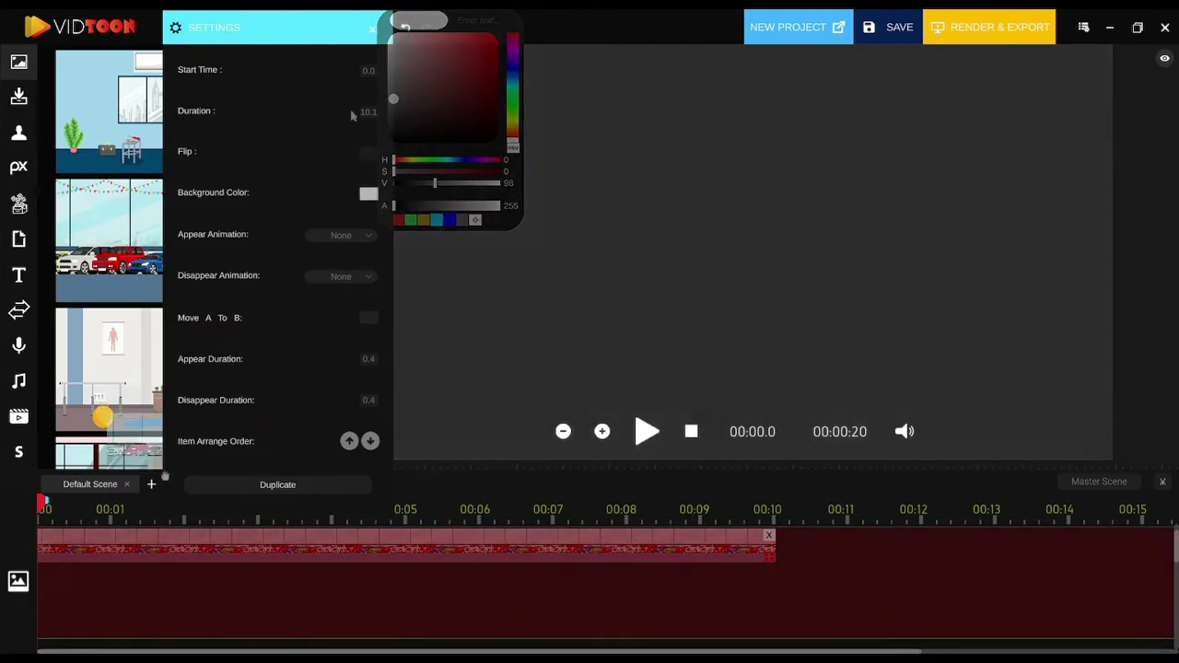
Set the background to white, extend the clip to 10.1 s, and enlarge the image over the canvas
{"action": "left_click", "coordinate": [92, 553]}
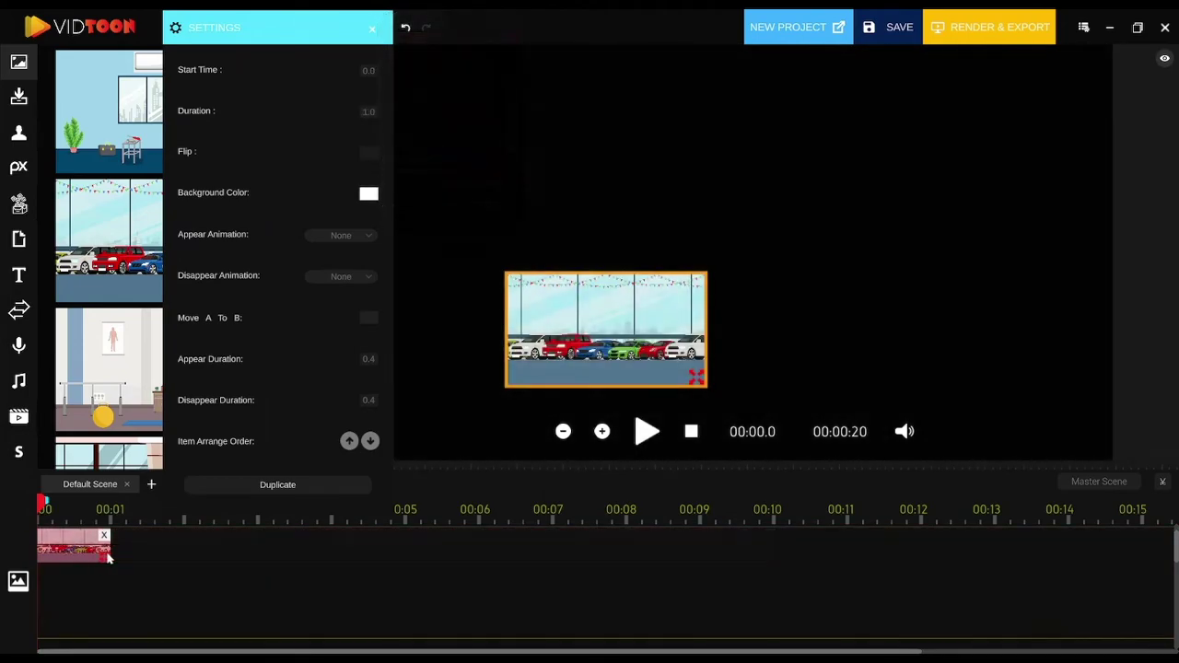
{"action": "left_click_drag", "start_coordinate": [111, 557], "coordinate": [776, 554]}
{"action": "left_click_drag", "start_coordinate": [579, 353], "coordinate": [429, 113]}
{"action": "left_click_drag", "start_coordinate": [527, 141], "coordinate": [1134, 470]}
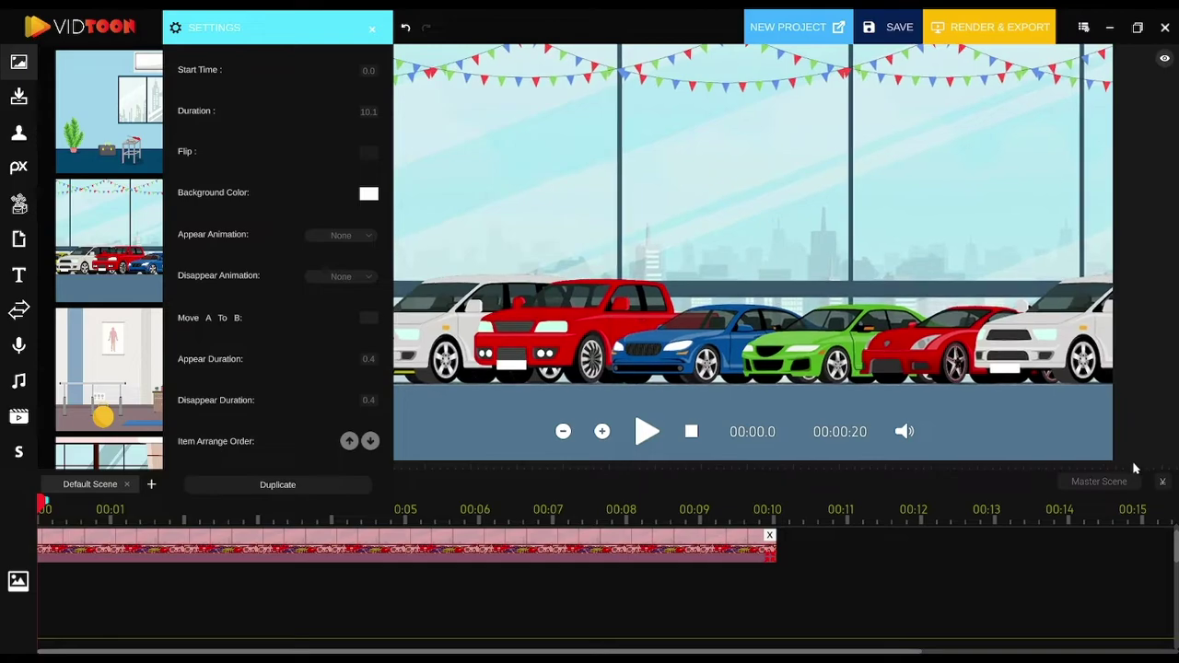
Set Appear Animation to Left and Disappear Animation to Right for the showroom clip
{"action": "left_click", "coordinate": [364, 237]}
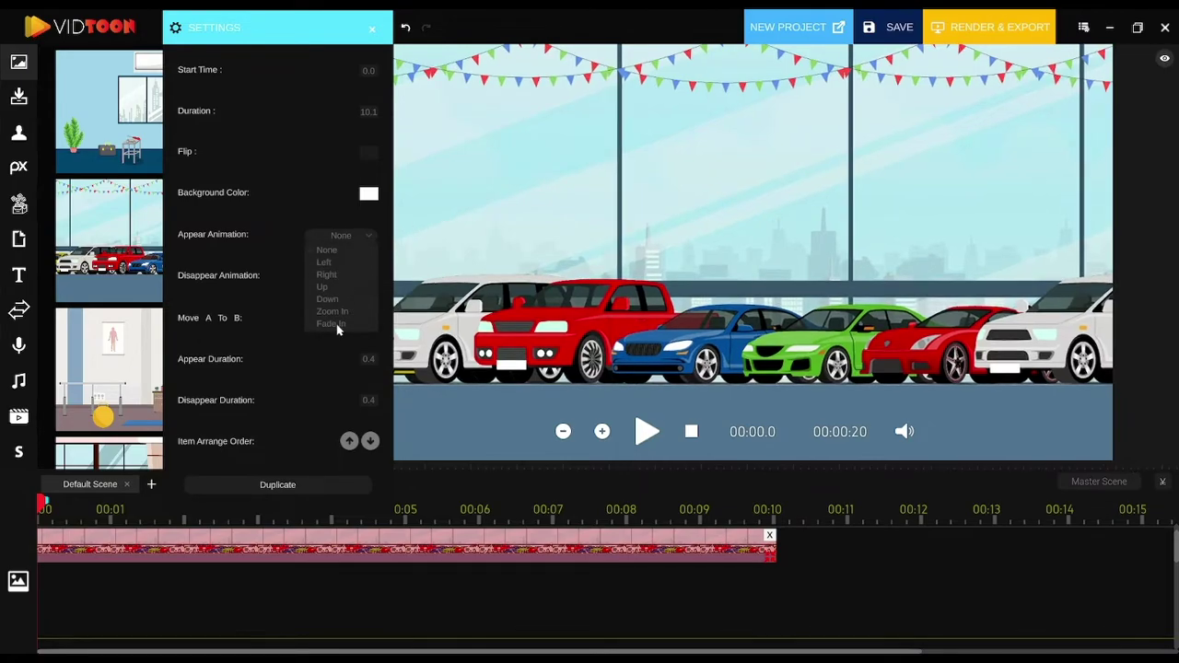
{"action": "left_click", "coordinate": [331, 324]}
{"action": "left_click", "coordinate": [350, 242]}
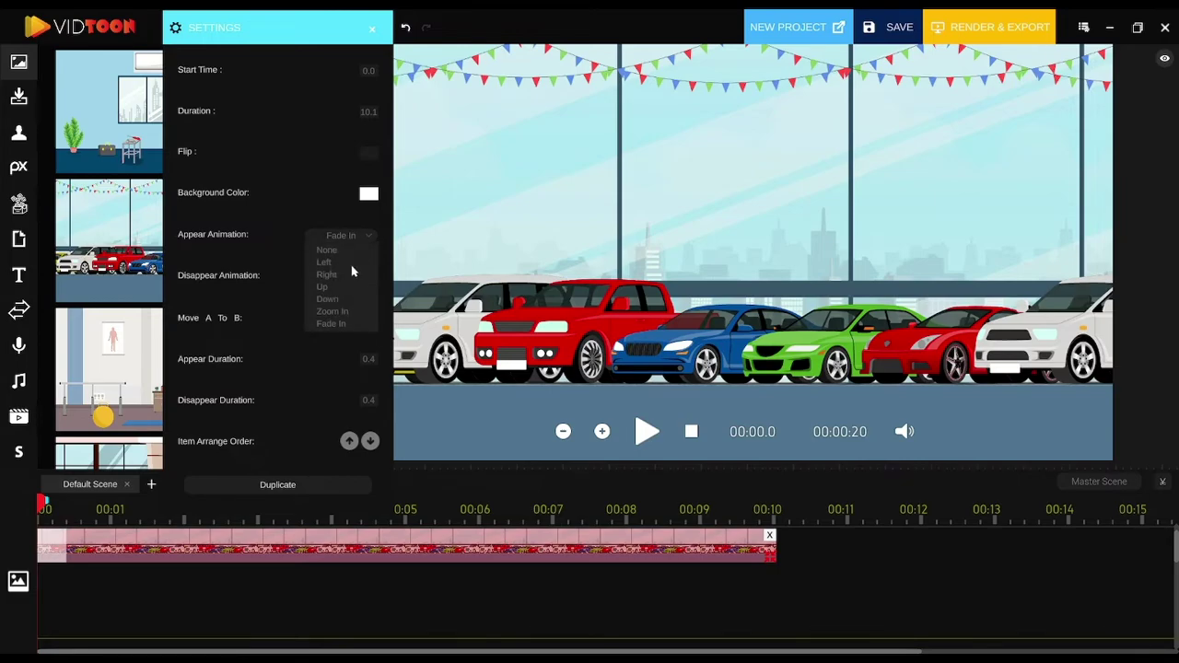
{"action": "left_click", "coordinate": [331, 265]}
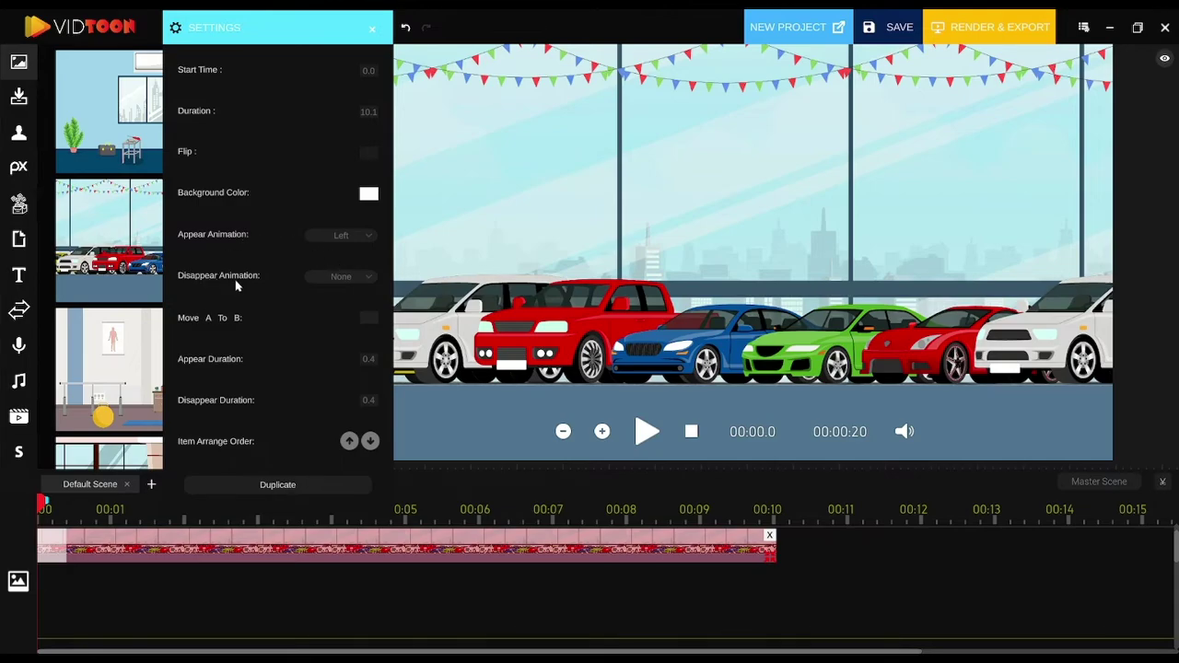
{"action": "left_click", "coordinate": [368, 279]}
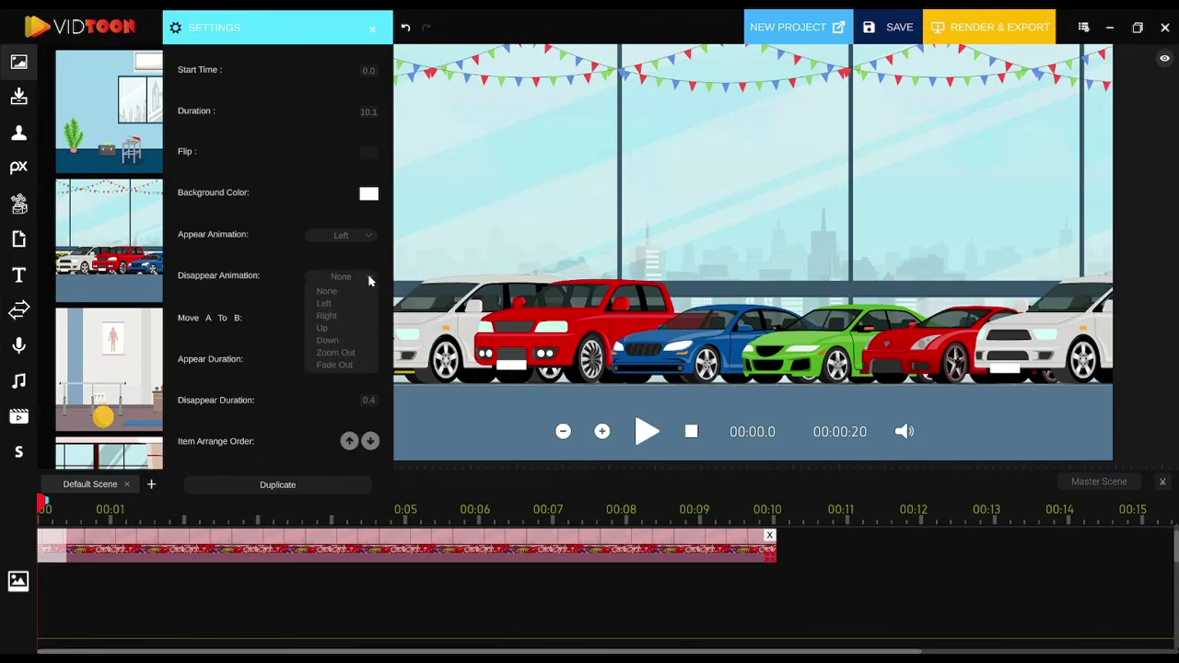
{"action": "left_click", "coordinate": [339, 318]}
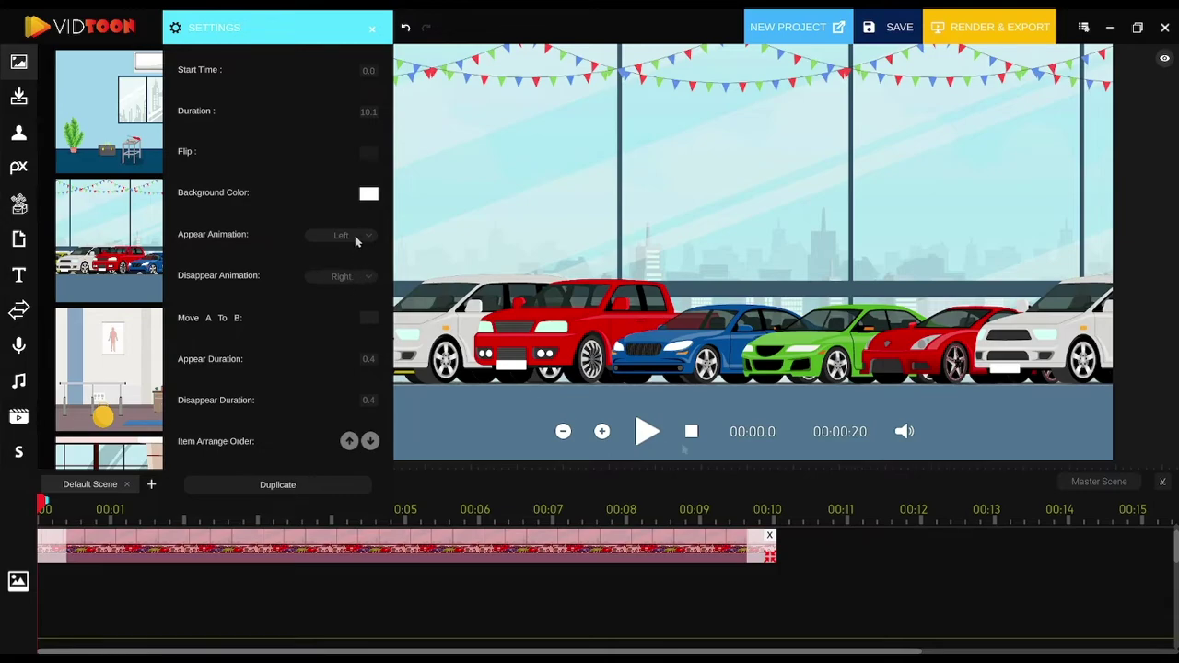
Preview the showroom scene's slide-in and slide-out animations
{"action": "left_click", "coordinate": [372, 32]}
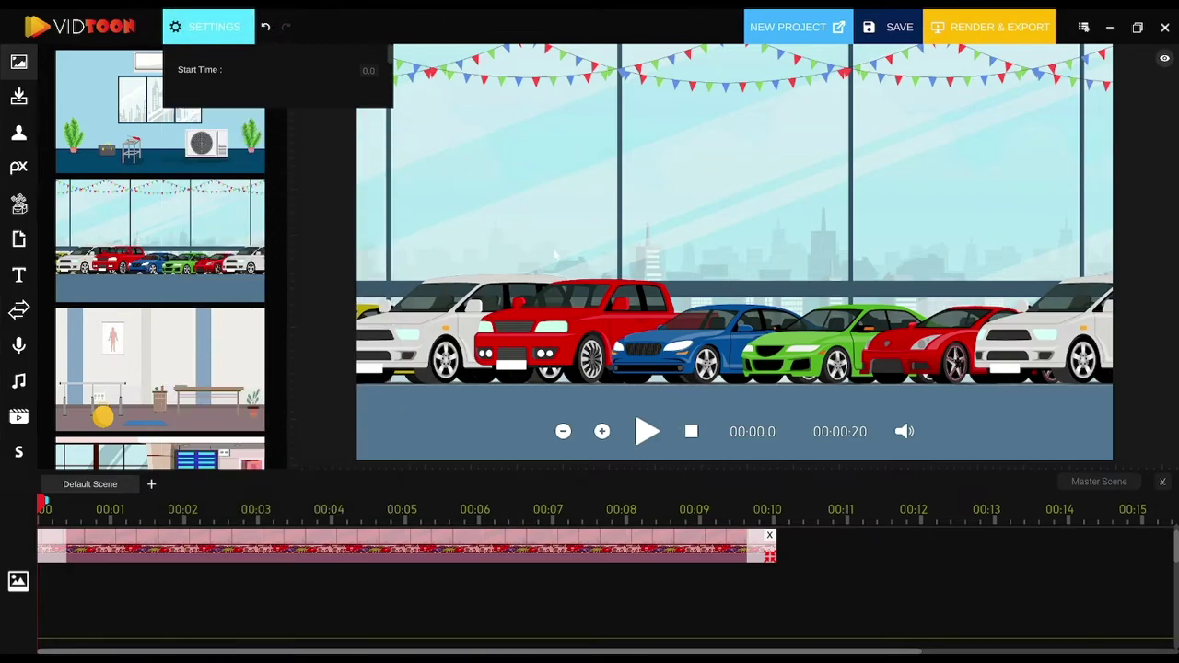
{"action": "left_click", "coordinate": [647, 431]}
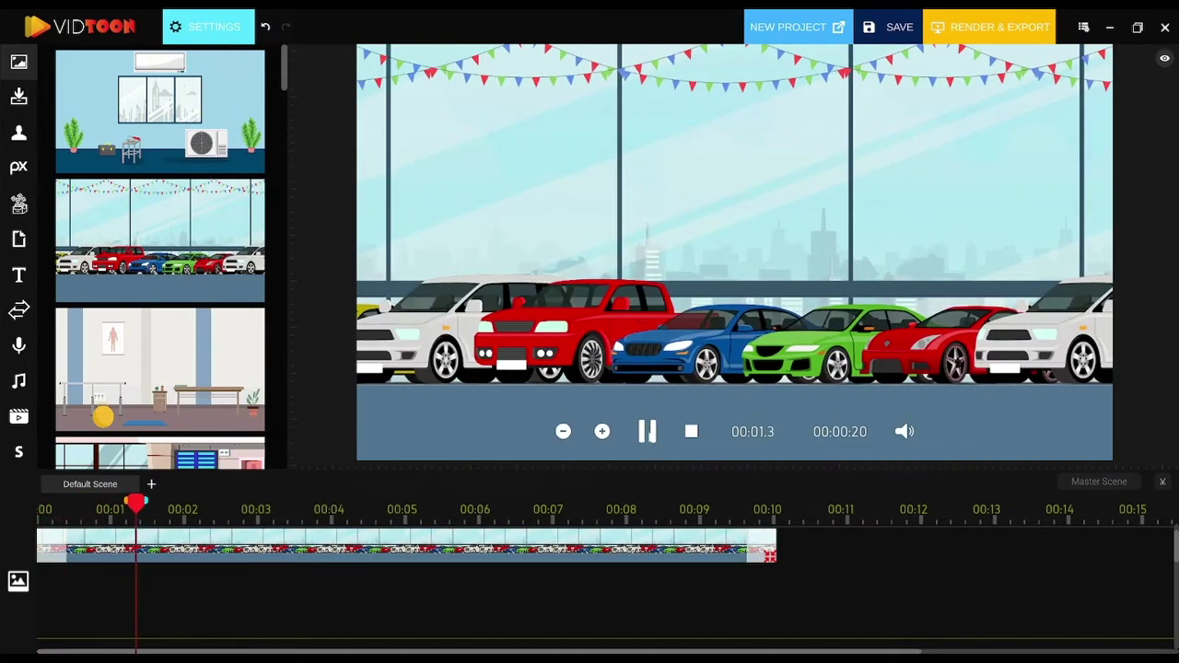
{"action": "left_click", "coordinate": [728, 513]}
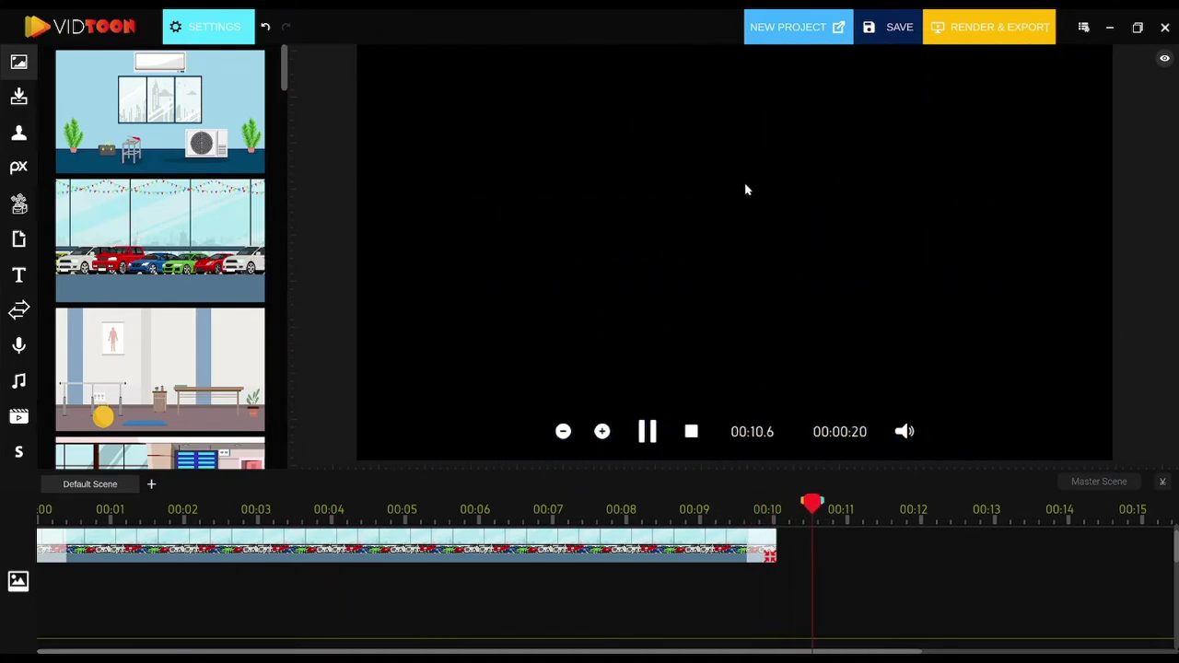
{"action": "left_click", "coordinate": [691, 432]}
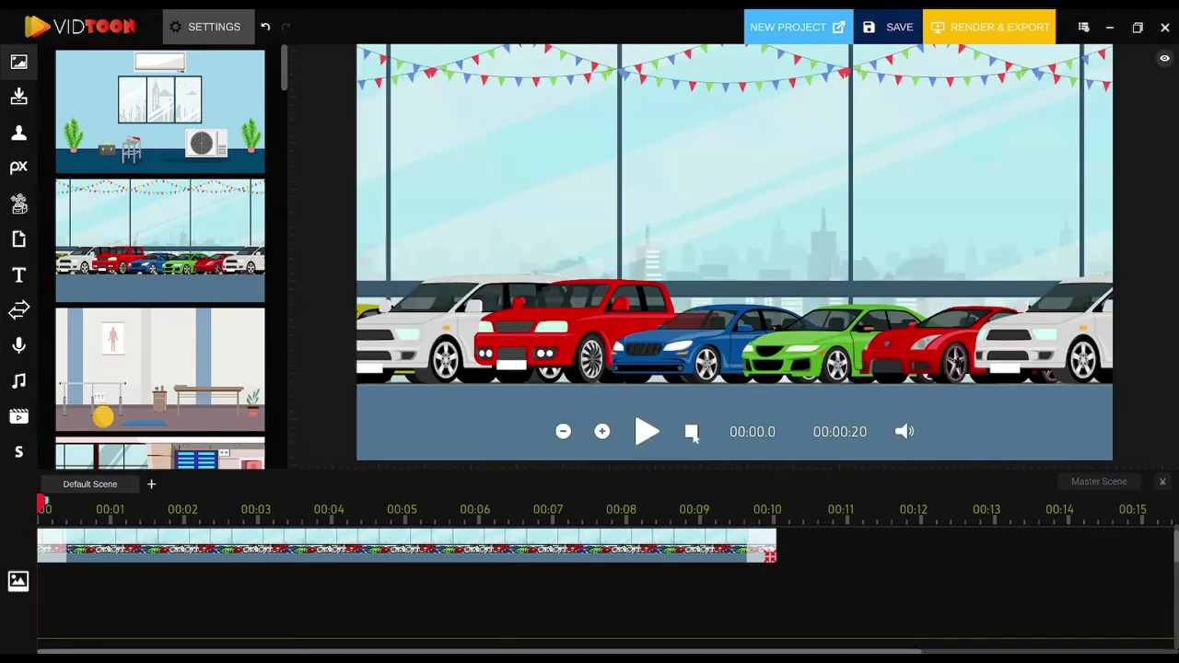
Enable Move A To B for the showroom clip and preview the movement
{"action": "left_click", "coordinate": [205, 29]}
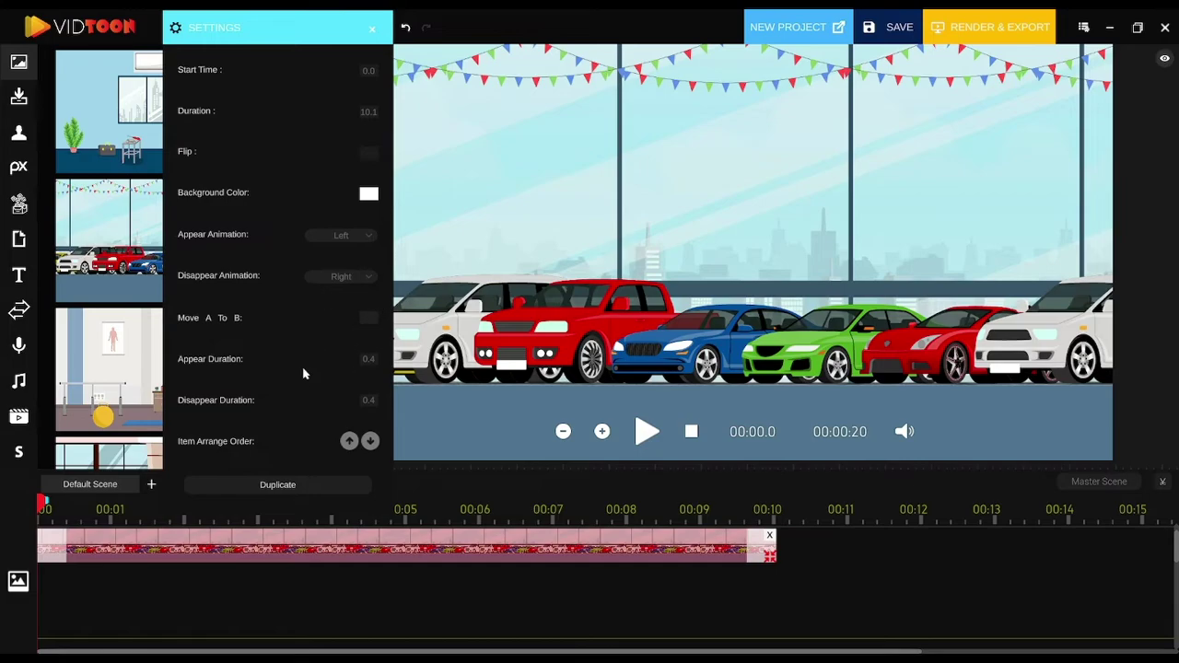
{"action": "left_click", "coordinate": [370, 318]}
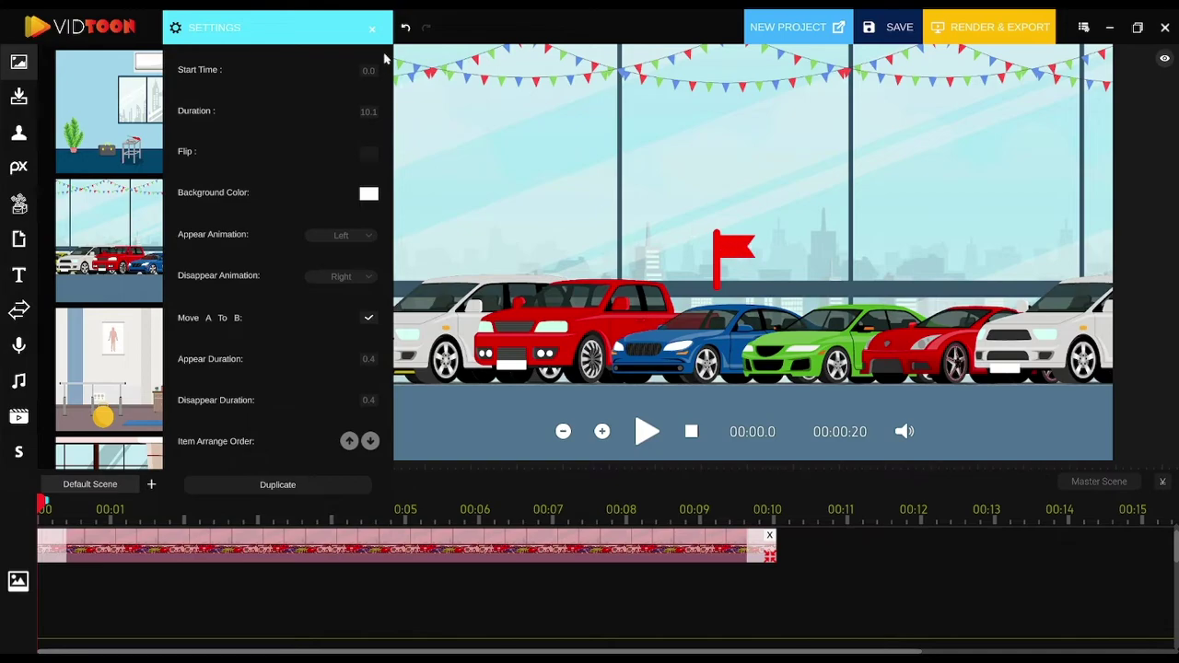
{"action": "left_click", "coordinate": [371, 28]}
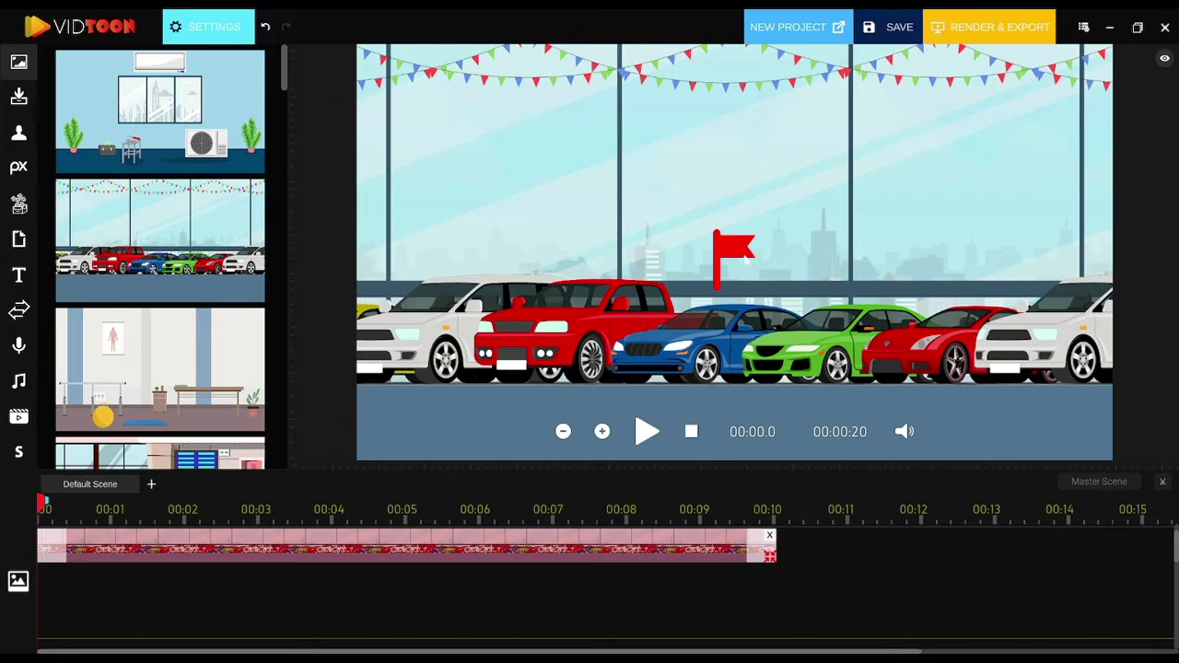
{"action": "left_click", "coordinate": [647, 431]}
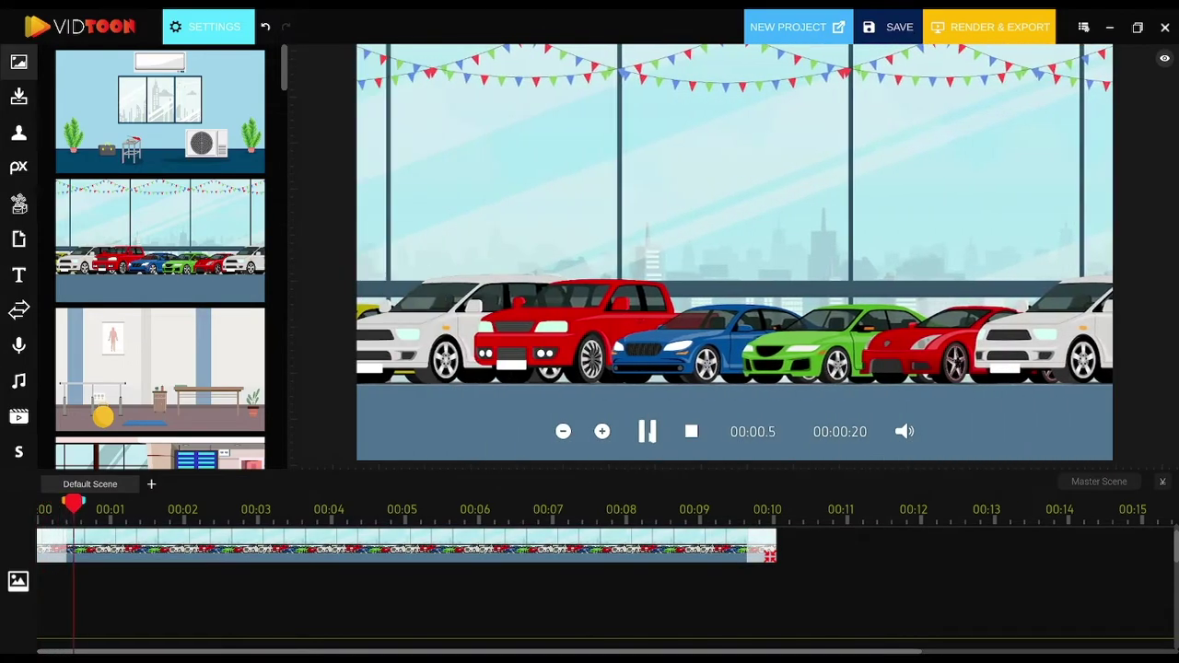
{"action": "left_click", "coordinate": [691, 431]}
{"action": "left_click", "coordinate": [584, 551]}
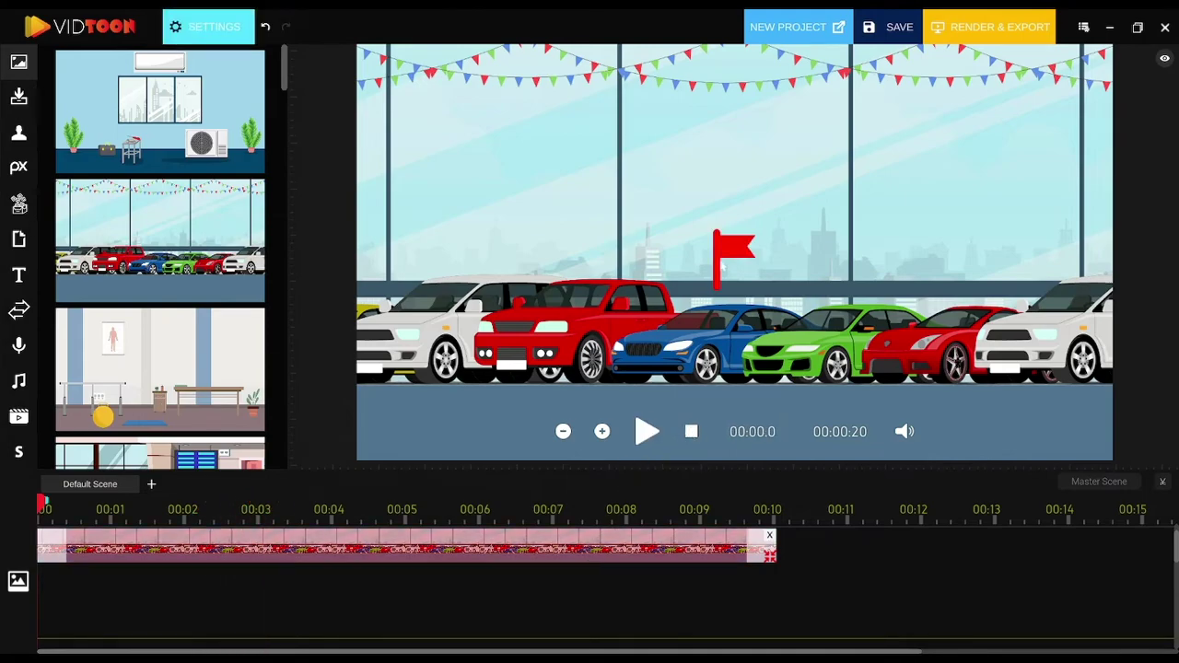
Position the red target flag near the right side of the sky and preview the motion
{"action": "left_click_drag", "start_coordinate": [725, 252], "coordinate": [814, 244]}
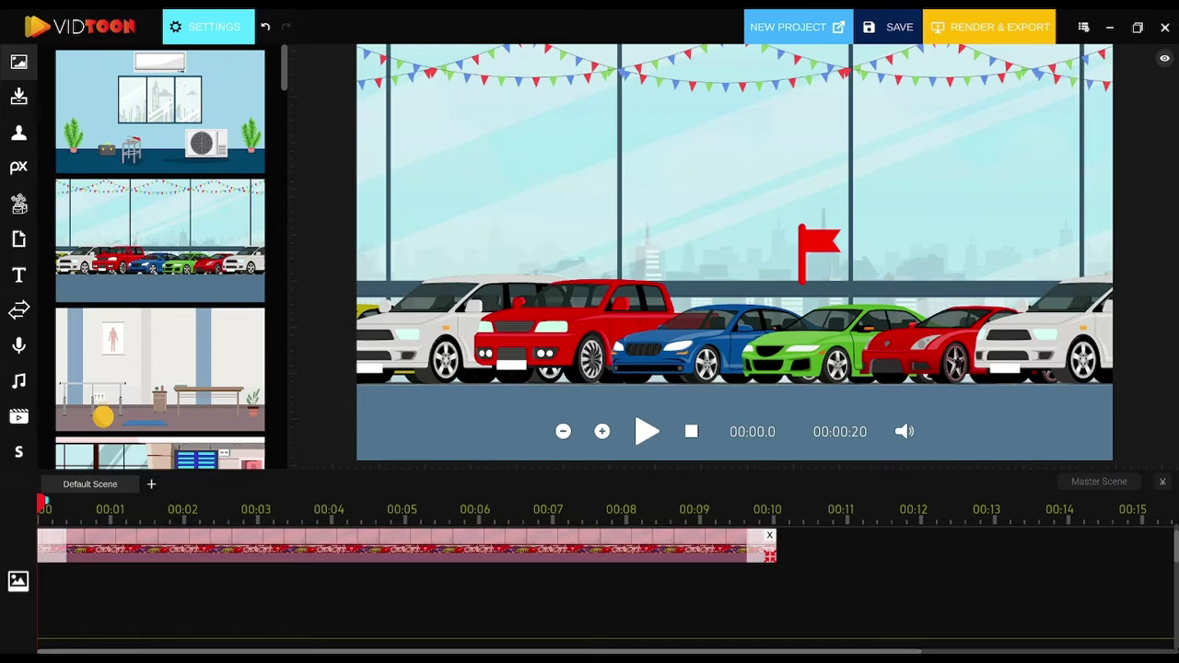
{"action": "left_click_drag", "start_coordinate": [821, 247], "coordinate": [561, 238]}
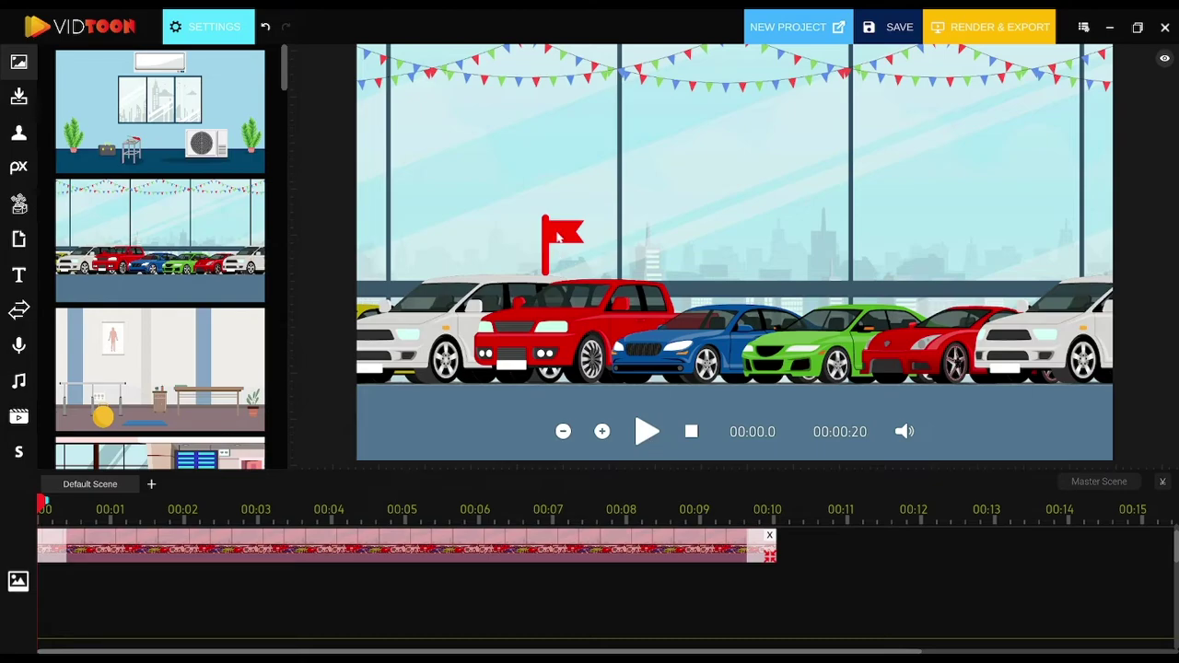
{"action": "left_click_drag", "start_coordinate": [566, 238], "coordinate": [805, 233]}
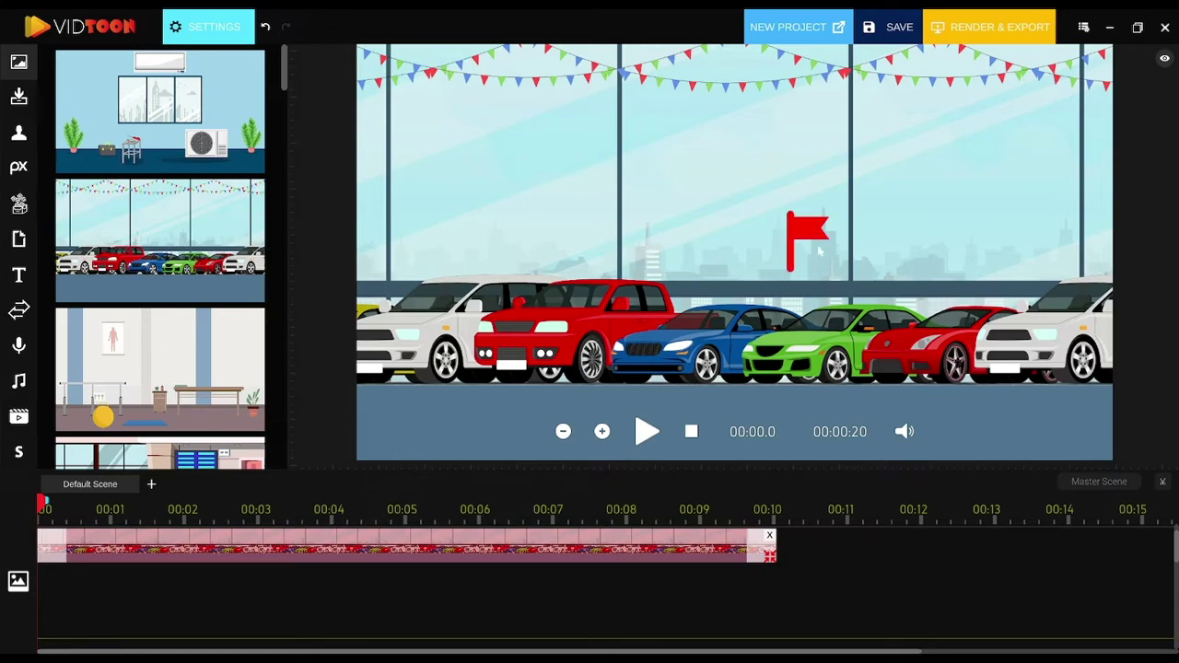
{"action": "left_click_drag", "start_coordinate": [806, 235], "coordinate": [1077, 224]}
{"action": "left_click_drag", "start_coordinate": [1042, 269], "coordinate": [971, 264]}
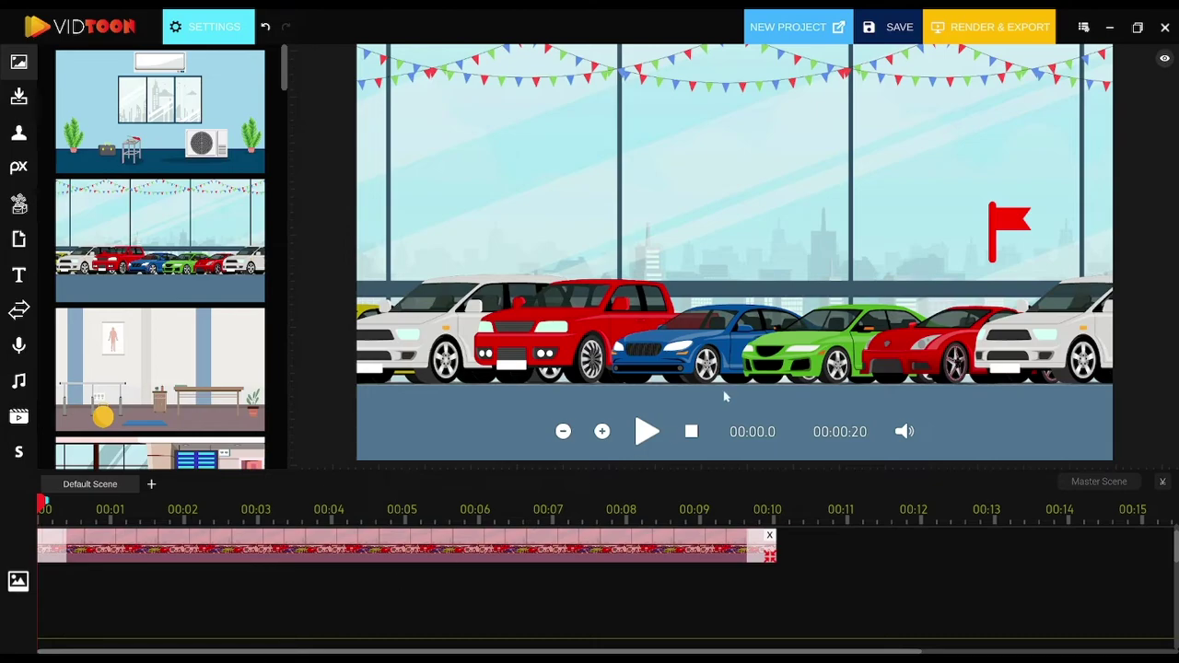
{"action": "left_click", "coordinate": [646, 431]}
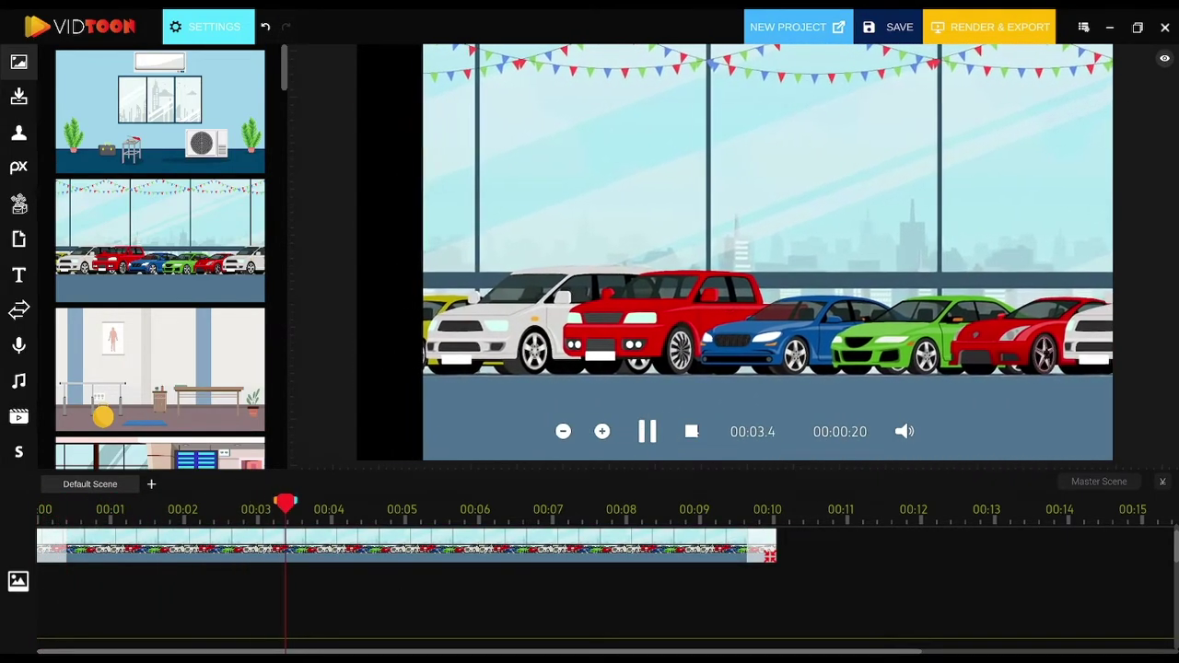
{"action": "left_click", "coordinate": [692, 431]}
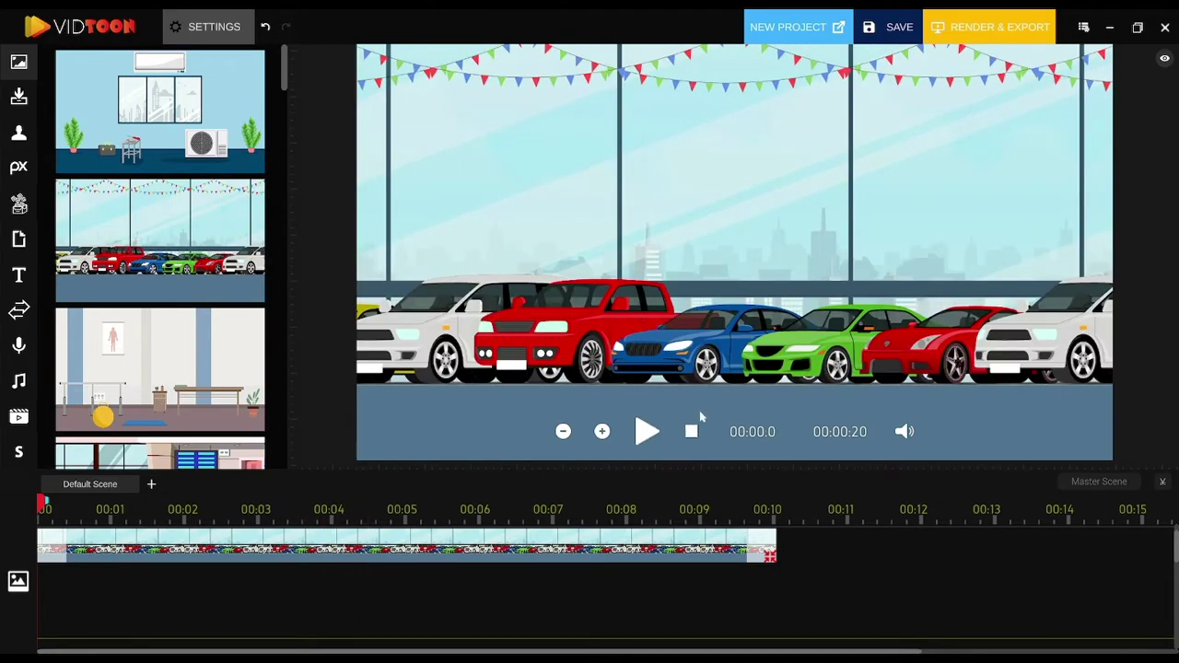
Resize the showroom image, move the target flag to its right edge, and preview
{"action": "left_click", "coordinate": [650, 541]}
{"action": "left_click_drag", "start_coordinate": [1109, 458], "coordinate": [971, 429]}
{"action": "left_click_drag", "start_coordinate": [778, 291], "coordinate": [765, 267]}
{"action": "left_click_drag", "start_coordinate": [931, 207], "coordinate": [968, 225]}
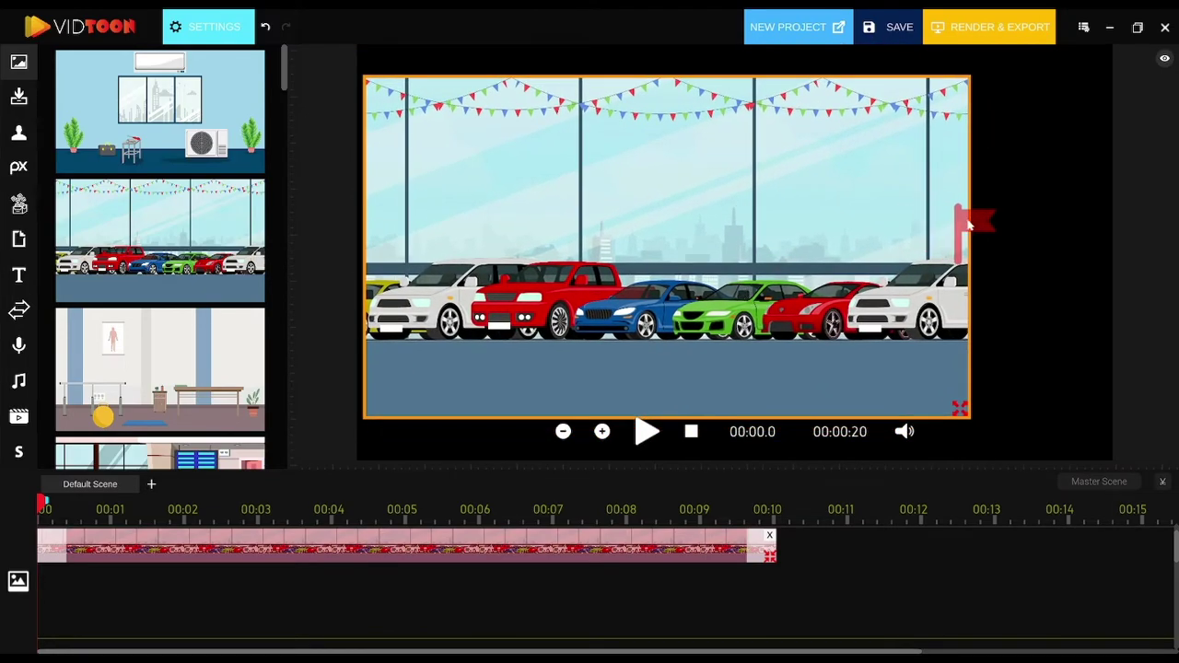
{"action": "left_click", "coordinate": [642, 431]}
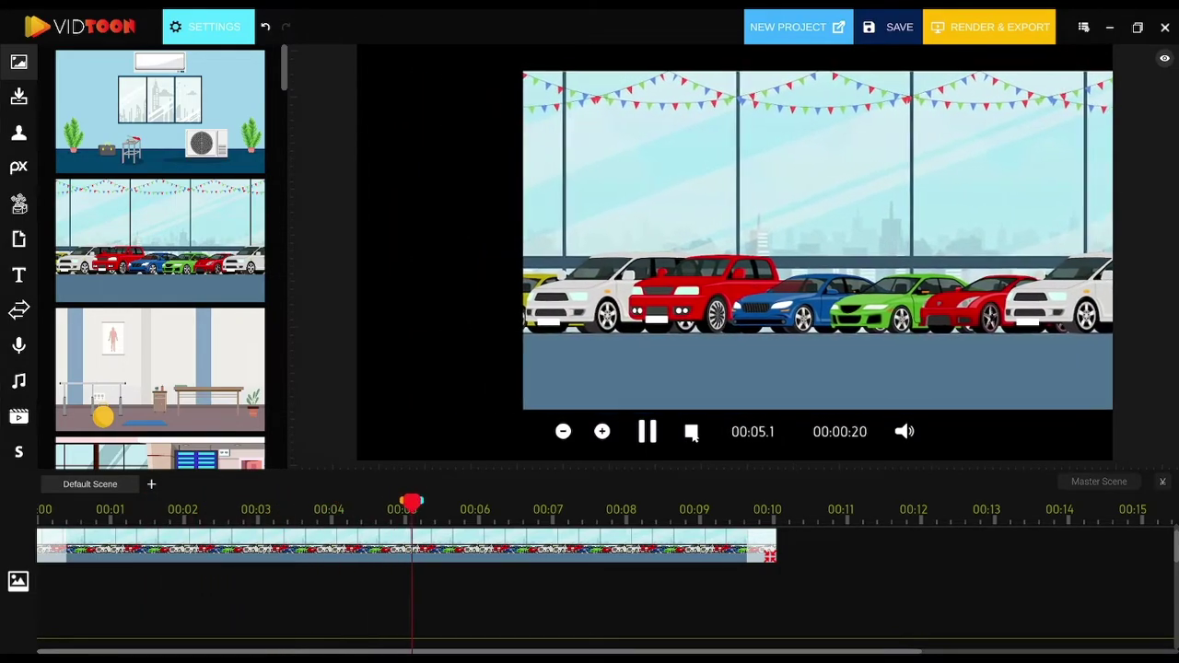
{"action": "left_click", "coordinate": [692, 432]}
Enlarge the showroom background beyond the preview frame and play the scene
{"action": "left_click", "coordinate": [697, 547]}
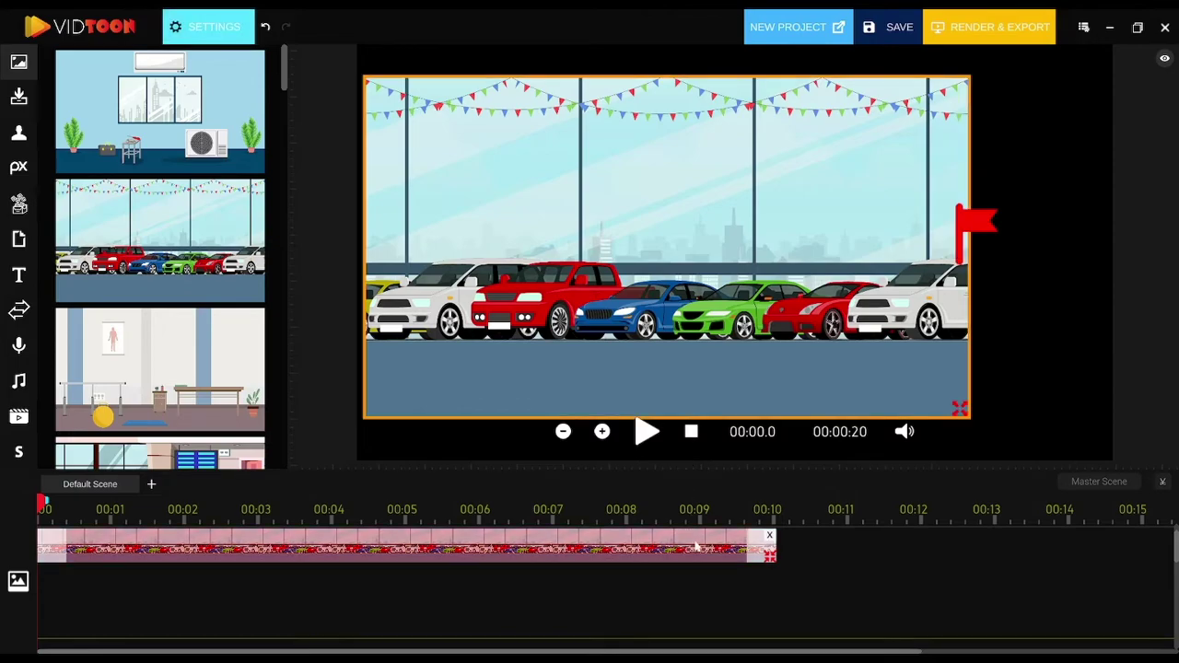
{"action": "left_click_drag", "start_coordinate": [834, 335], "coordinate": [684, 232]}
{"action": "left_click_drag", "start_coordinate": [779, 294], "coordinate": [981, 387]}
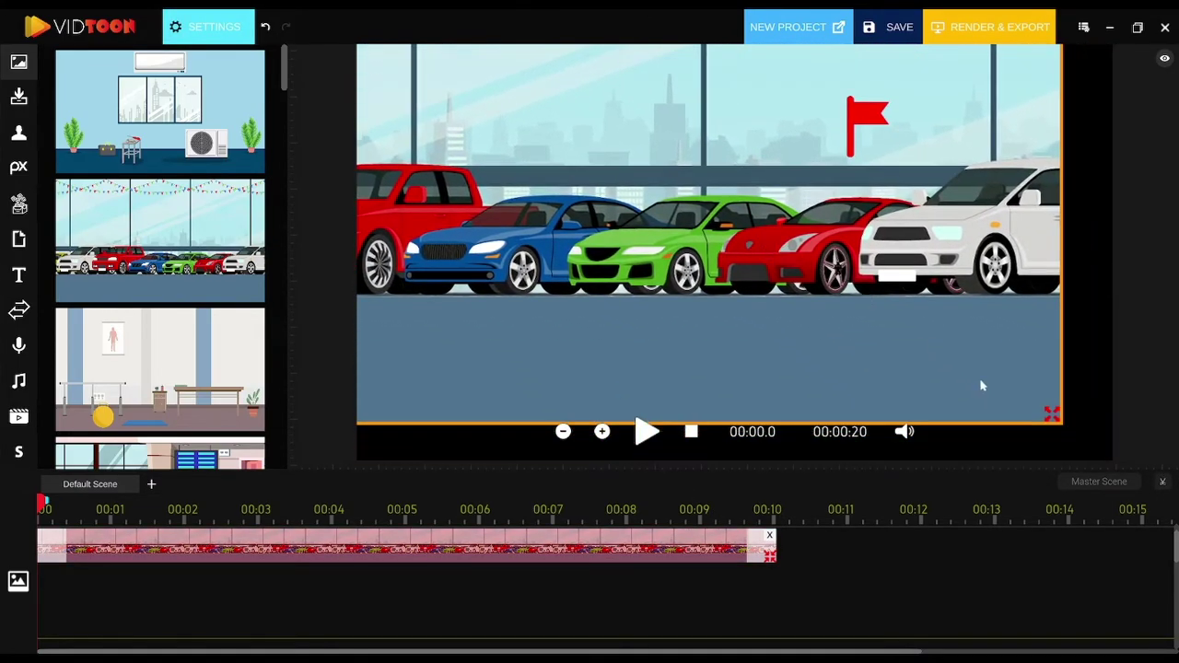
{"action": "left_click_drag", "start_coordinate": [1059, 427], "coordinate": [987, 337]}
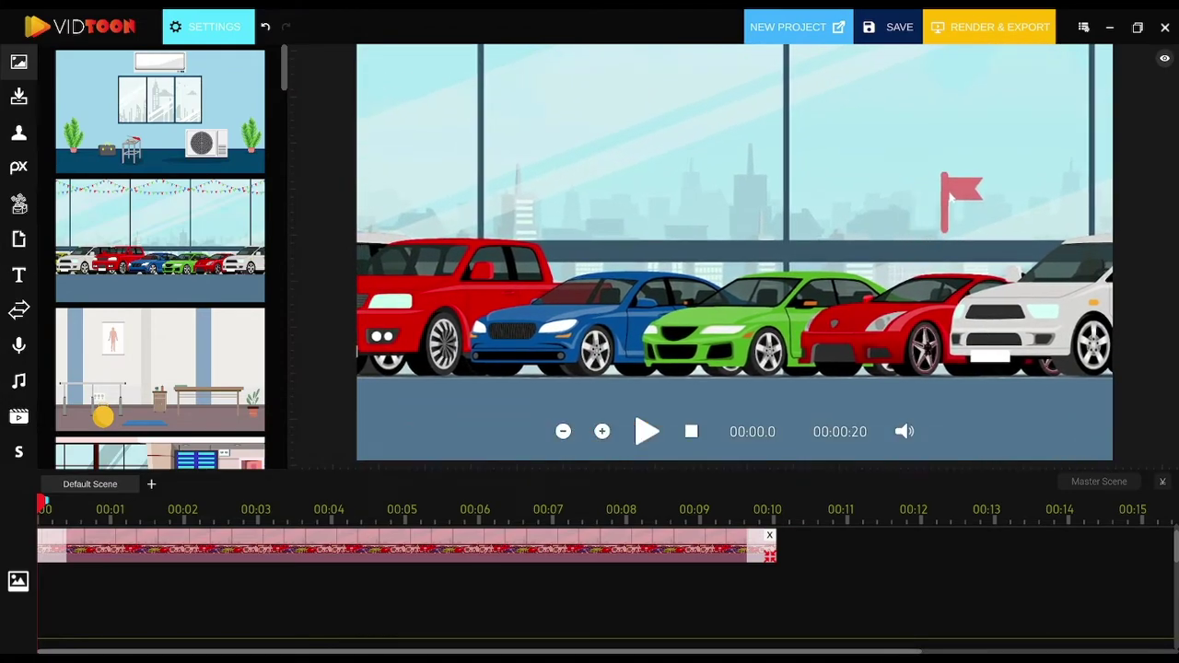
{"action": "key", "text": "space"}
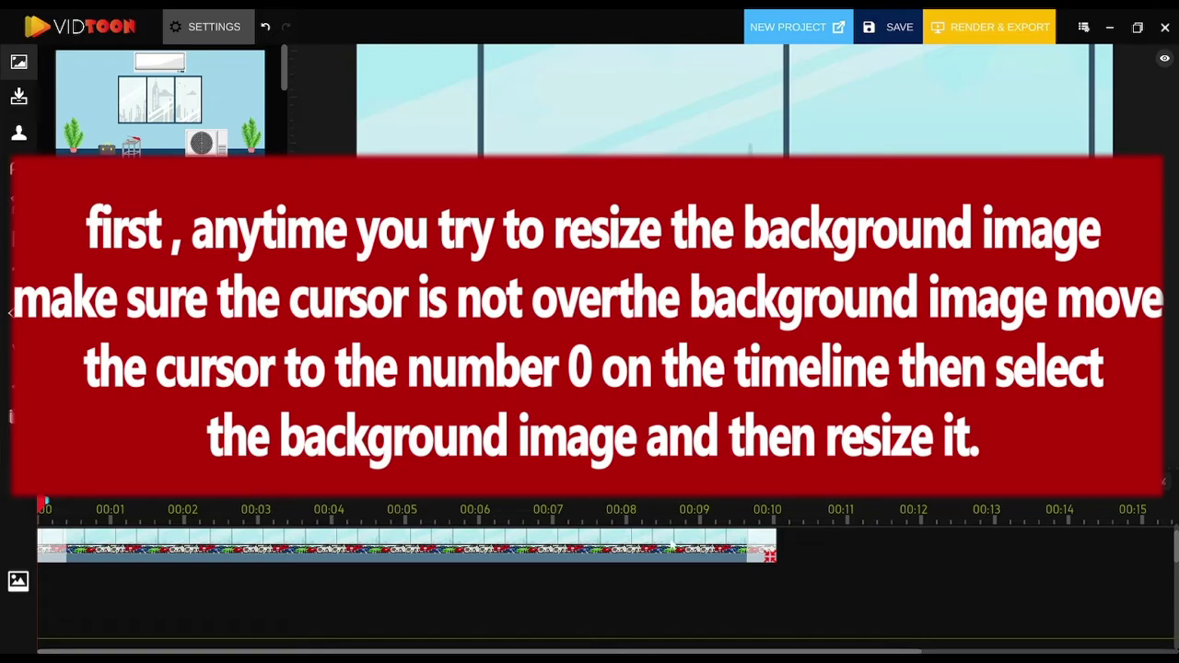
{"action": "left_click", "coordinate": [406, 539]}
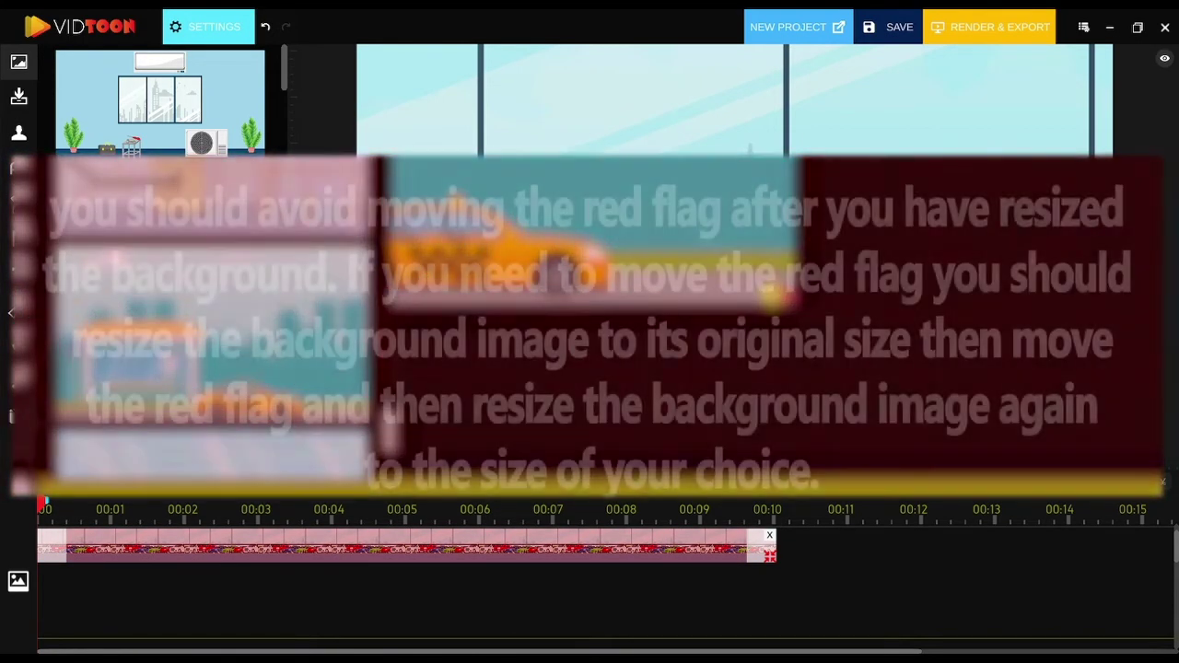
{"action": "key", "text": "space"}
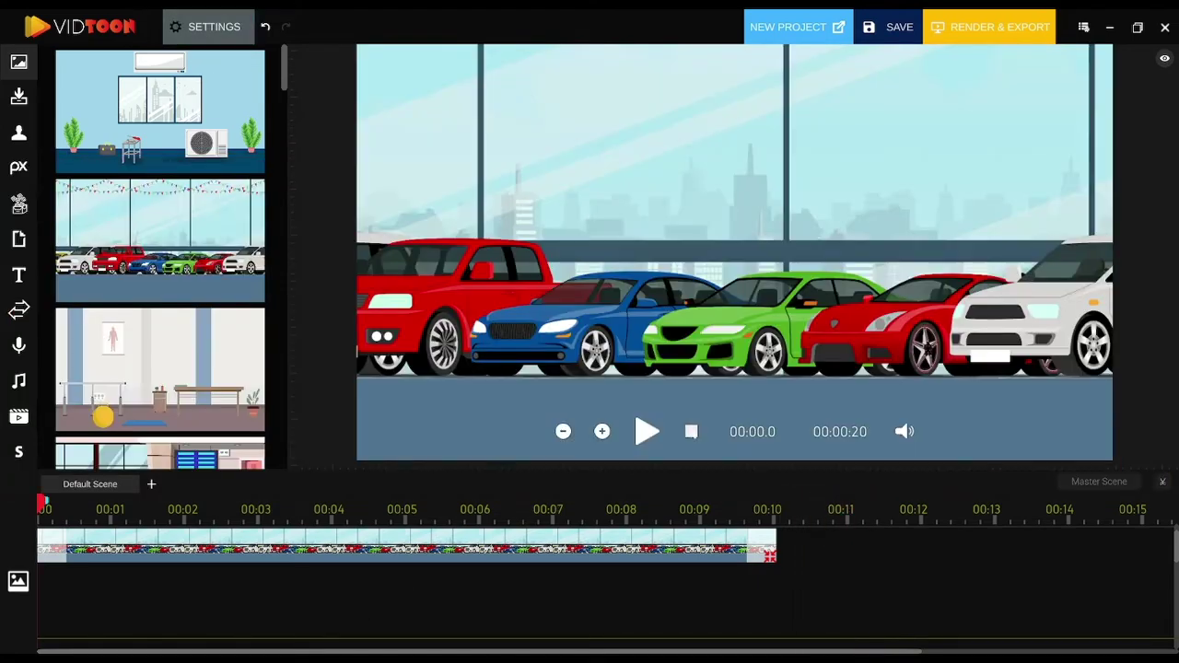
Play, pause and rewind the scene several times to check the showroom background
{"action": "key", "text": "space"}
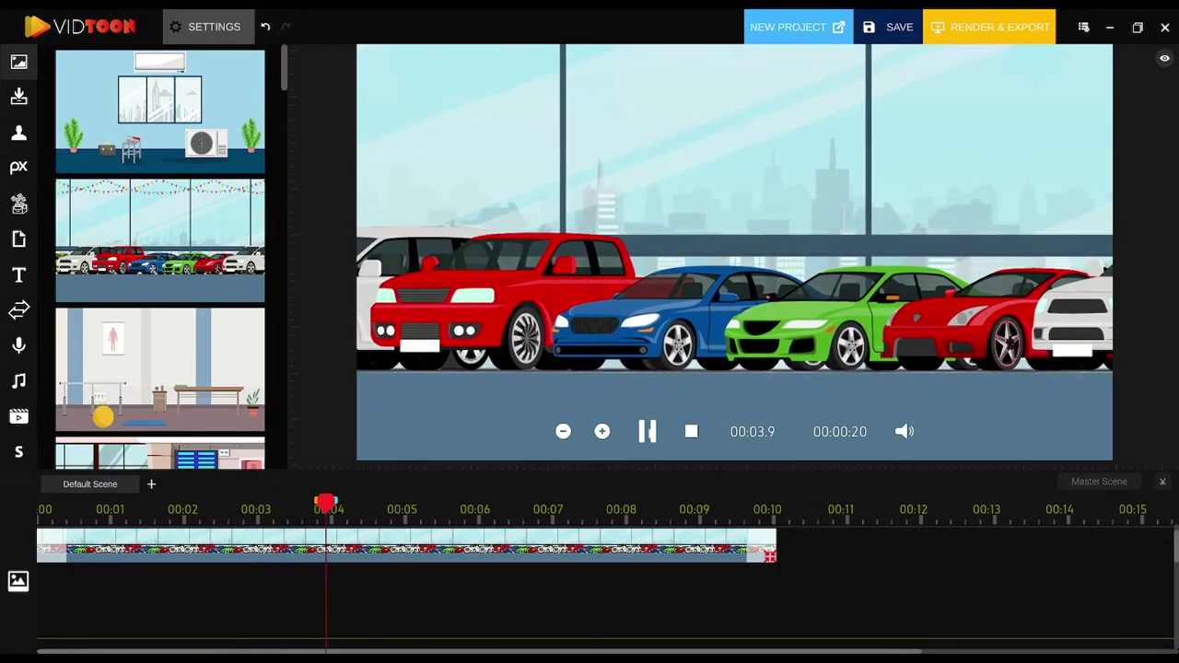
{"action": "left_click", "coordinate": [649, 432]}
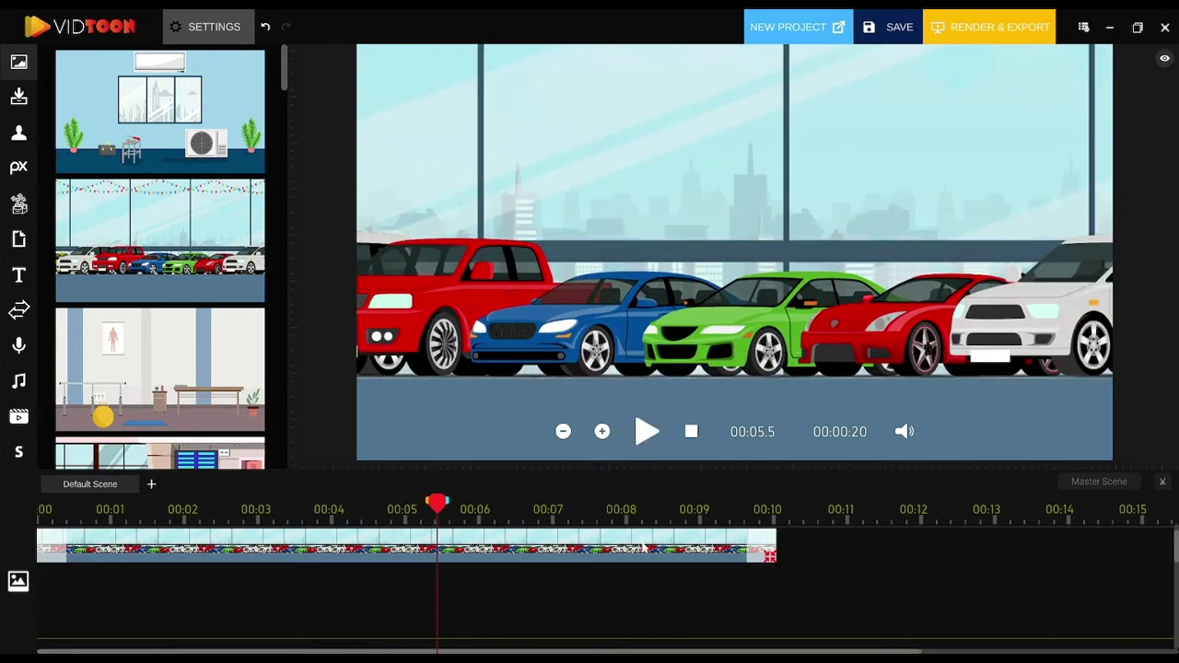
{"action": "left_click", "coordinate": [634, 543]}
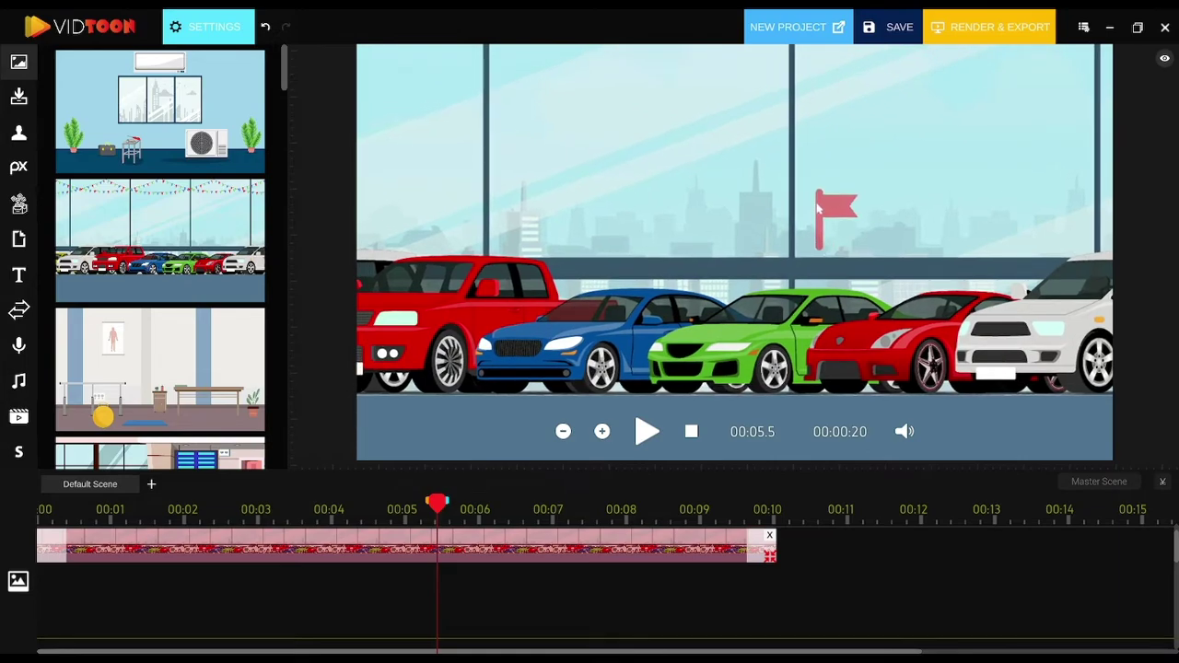
{"action": "left_click", "coordinate": [691, 432]}
{"action": "left_click", "coordinate": [647, 431]}
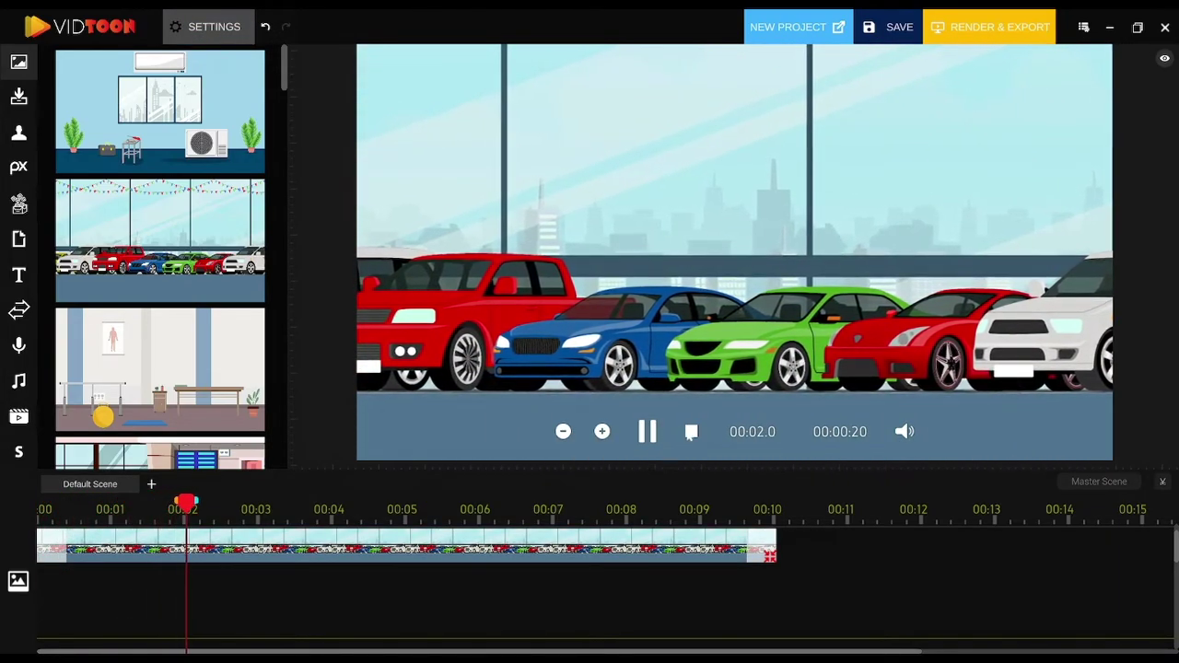
{"action": "left_click", "coordinate": [692, 431]}
{"action": "left_click", "coordinate": [674, 257]}
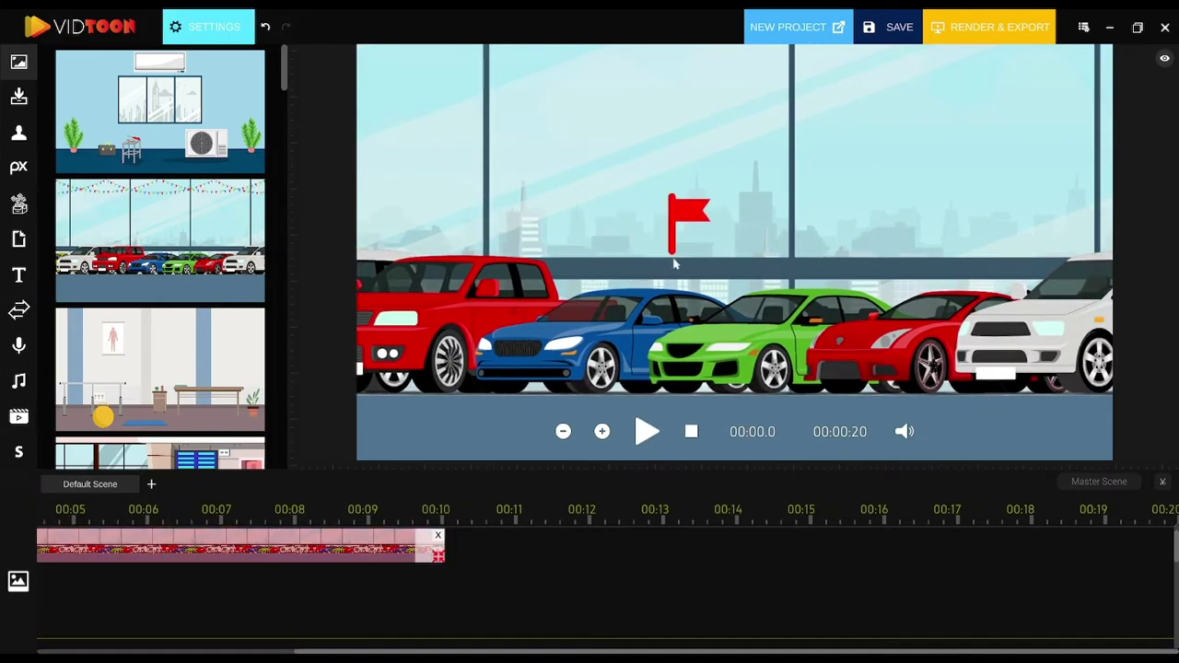
{"action": "left_click", "coordinate": [692, 433]}
{"action": "key", "text": "space"}
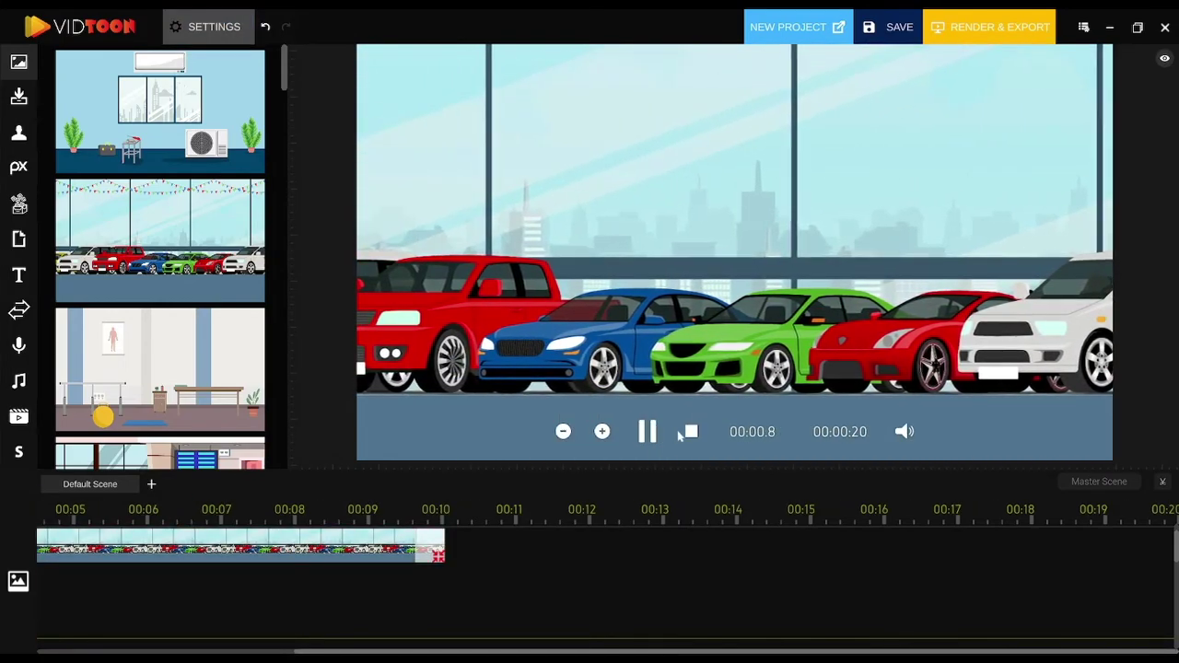
{"action": "left_click", "coordinate": [692, 431]}
Enlarge the showroom background to fill the preview, nudge the flag right, and fit the timeline
{"action": "left_click", "coordinate": [368, 552]}
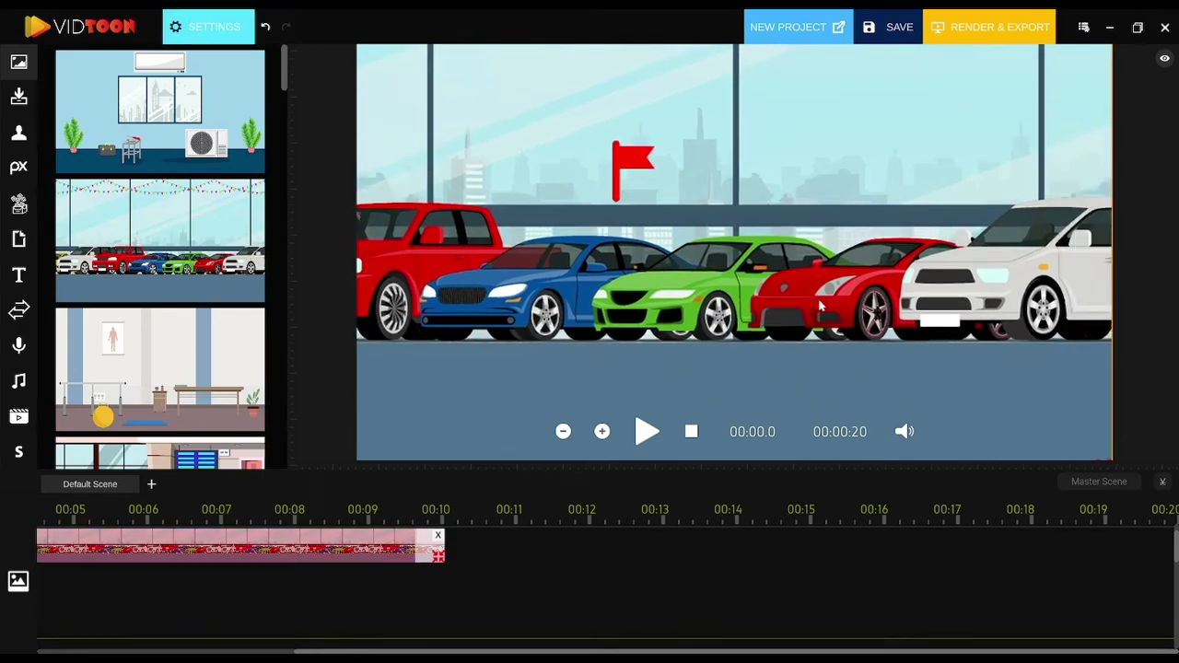
{"action": "left_click_drag", "start_coordinate": [1057, 428], "coordinate": [997, 398]}
{"action": "left_click_drag", "start_coordinate": [710, 210], "coordinate": [720, 214]}
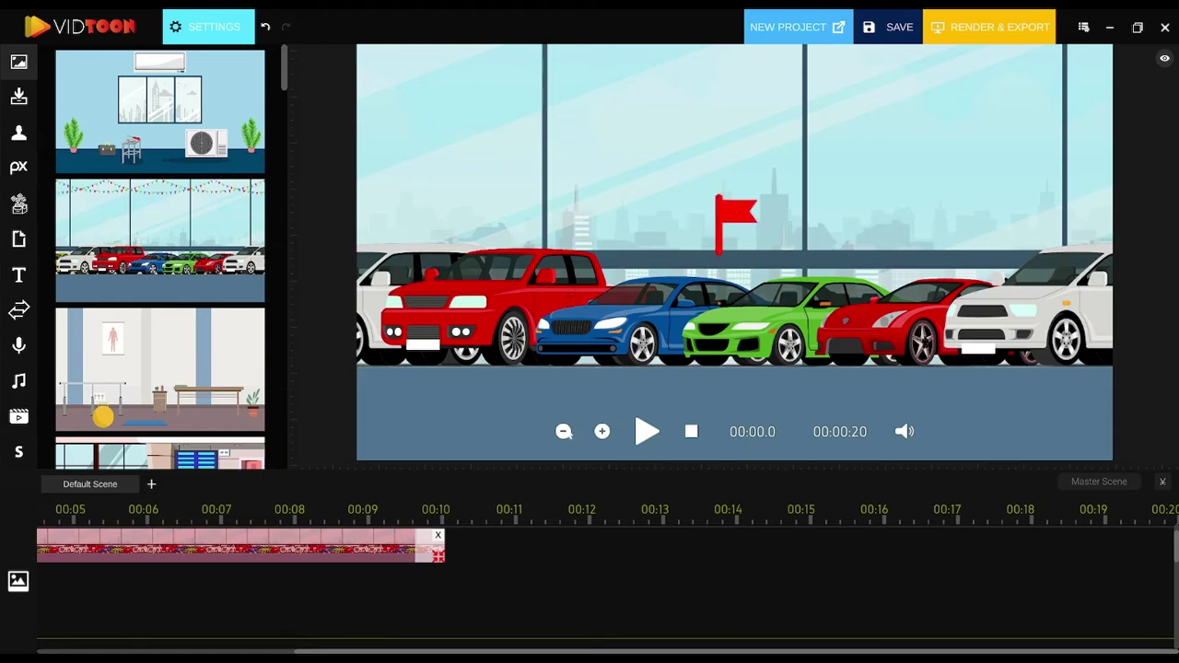
{"action": "left_click", "coordinate": [563, 431]}
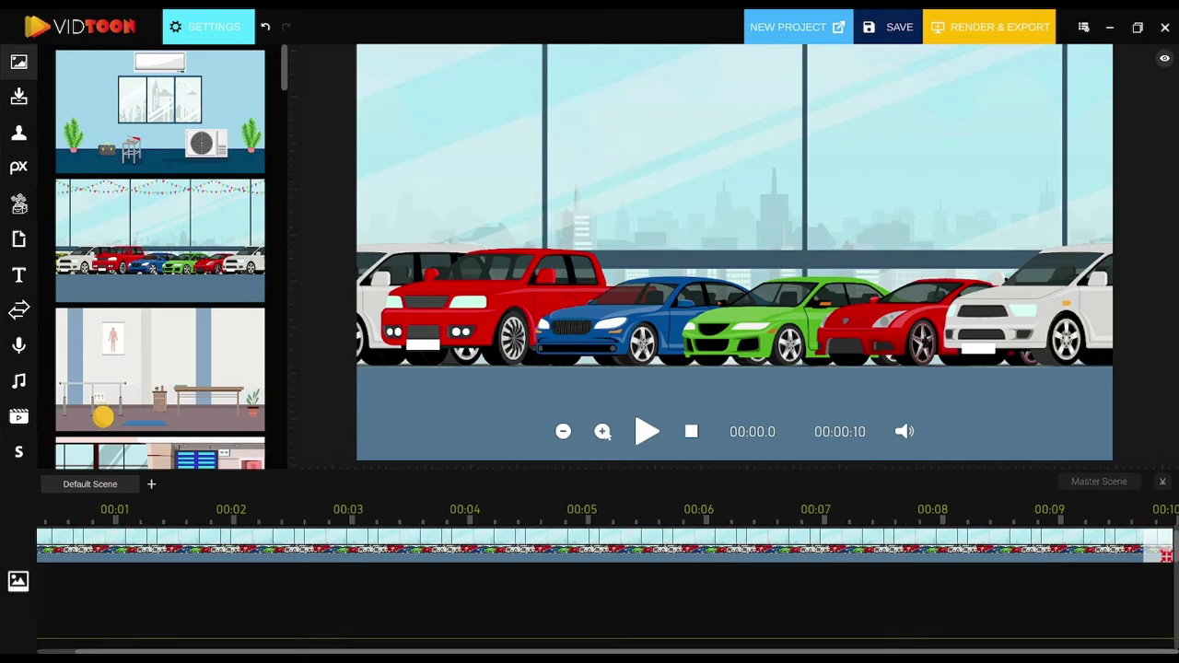
Cut the showroom clip to 5 seconds and add the car repair garage background after it
{"action": "left_click", "coordinate": [977, 529]}
{"action": "left_click_drag", "start_coordinate": [1165, 556], "coordinate": [584, 556]}
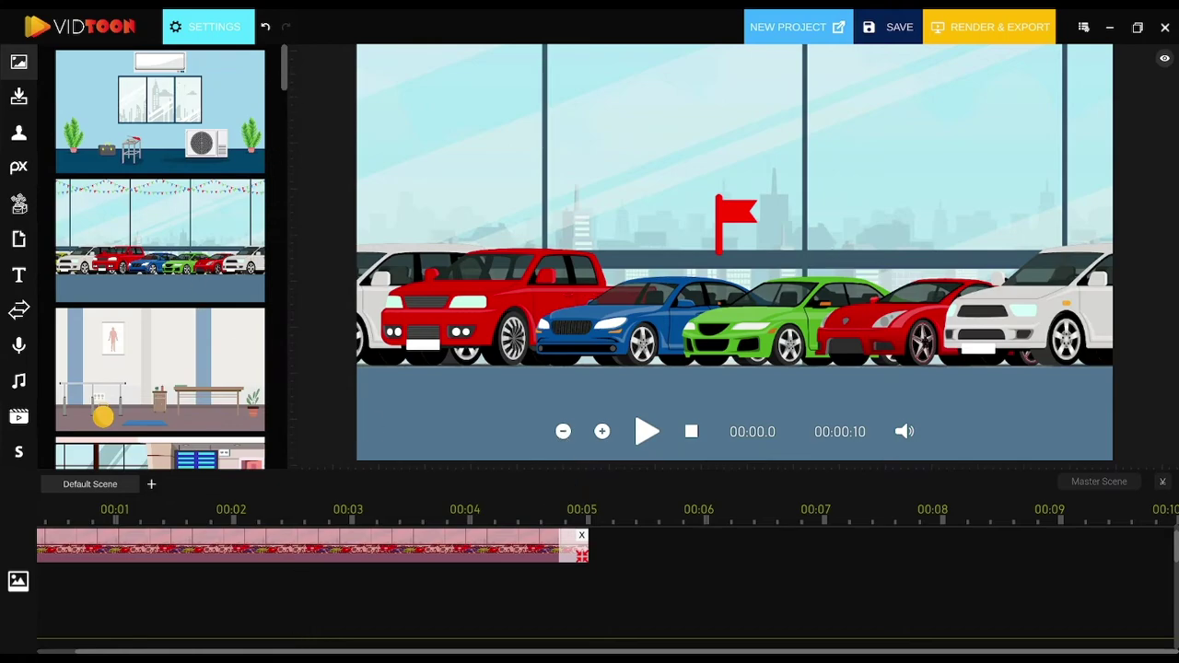
{"action": "left_click_drag", "start_coordinate": [283, 80], "coordinate": [289, 243]}
{"action": "left_click_drag", "start_coordinate": [230, 175], "coordinate": [1172, 553]}
{"action": "left_click", "coordinate": [681, 523]}
Enlarge the garage background so it fills the whole preview canvas
{"action": "left_click", "coordinate": [690, 521]}
{"action": "left_click_drag", "start_coordinate": [585, 333], "coordinate": [437, 104]}
{"action": "left_click_drag", "start_coordinate": [544, 155], "coordinate": [1122, 444]}
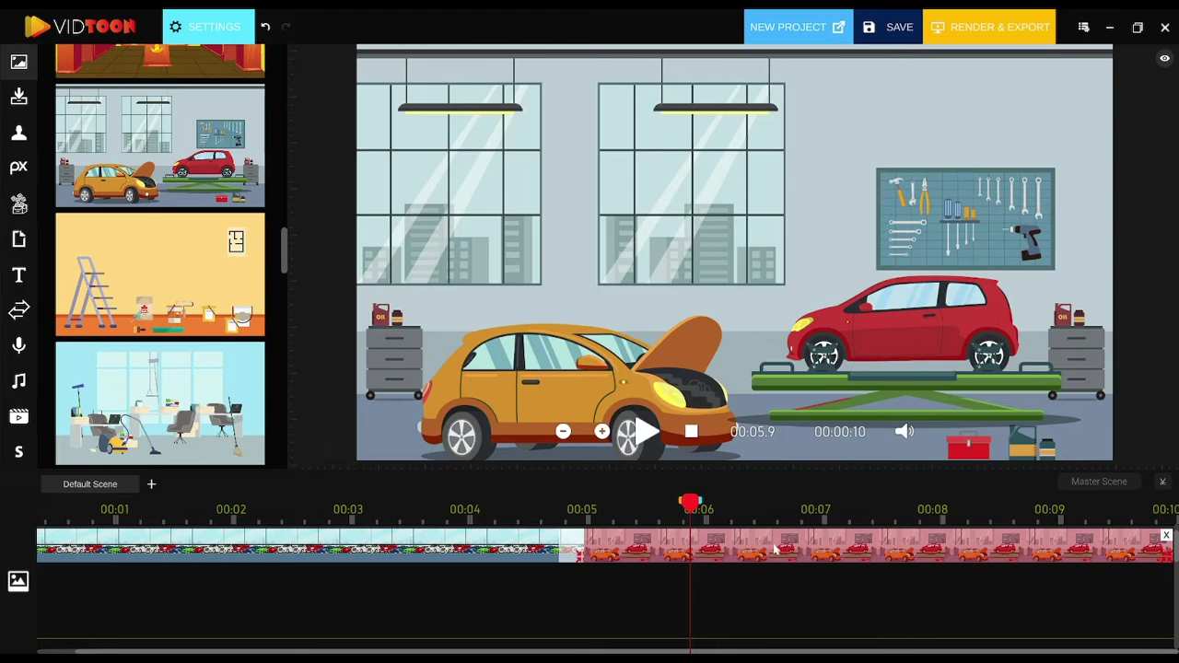
Move the garage clip to a second track starting at 4.8 s and lengthen it to 5.3 s
{"action": "left_click", "coordinate": [218, 29]}
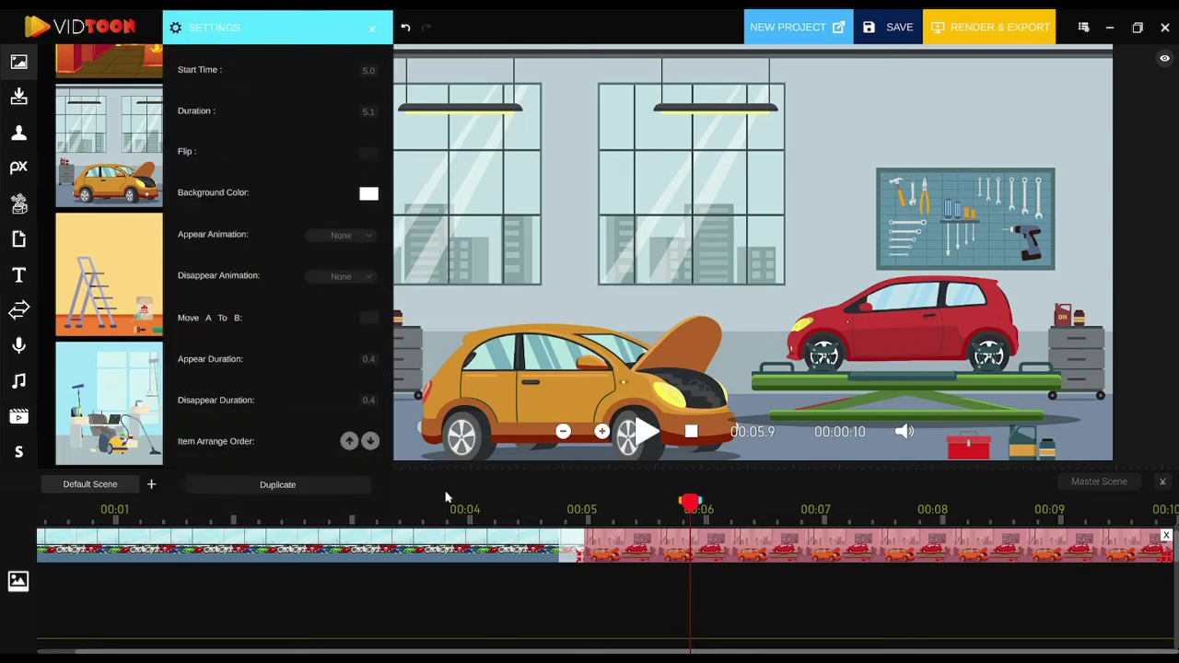
{"action": "left_click", "coordinate": [527, 551]}
{"action": "left_click_drag", "start_coordinate": [880, 551], "coordinate": [859, 578]}
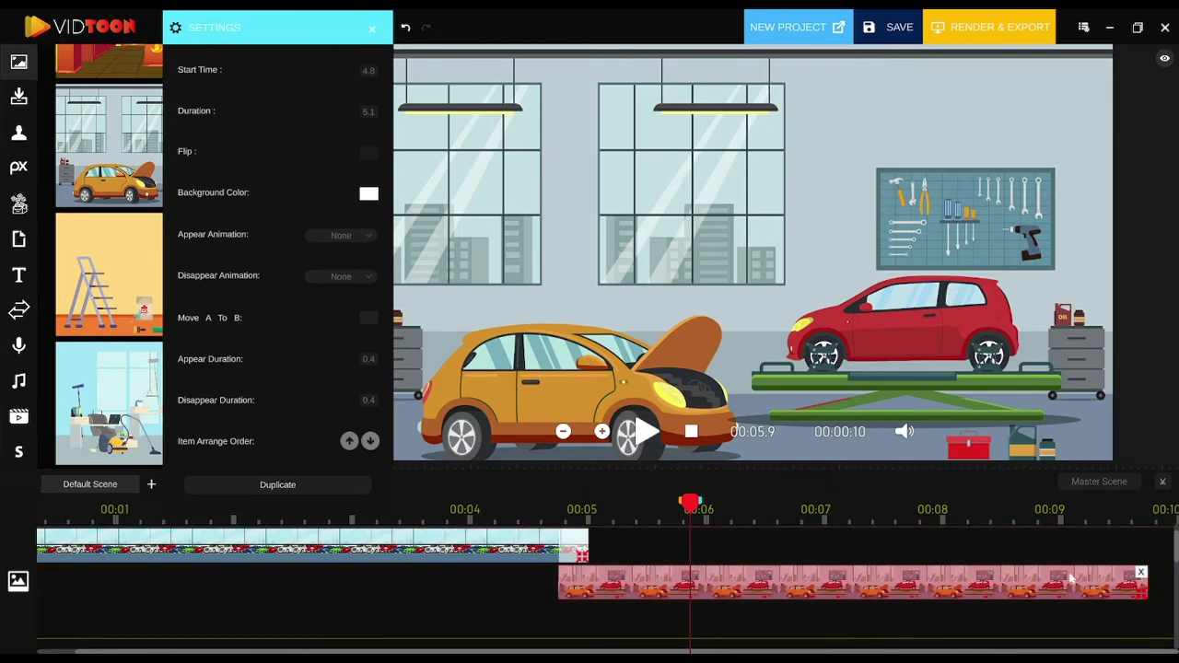
{"action": "left_click_drag", "start_coordinate": [1140, 595], "coordinate": [1172, 594]}
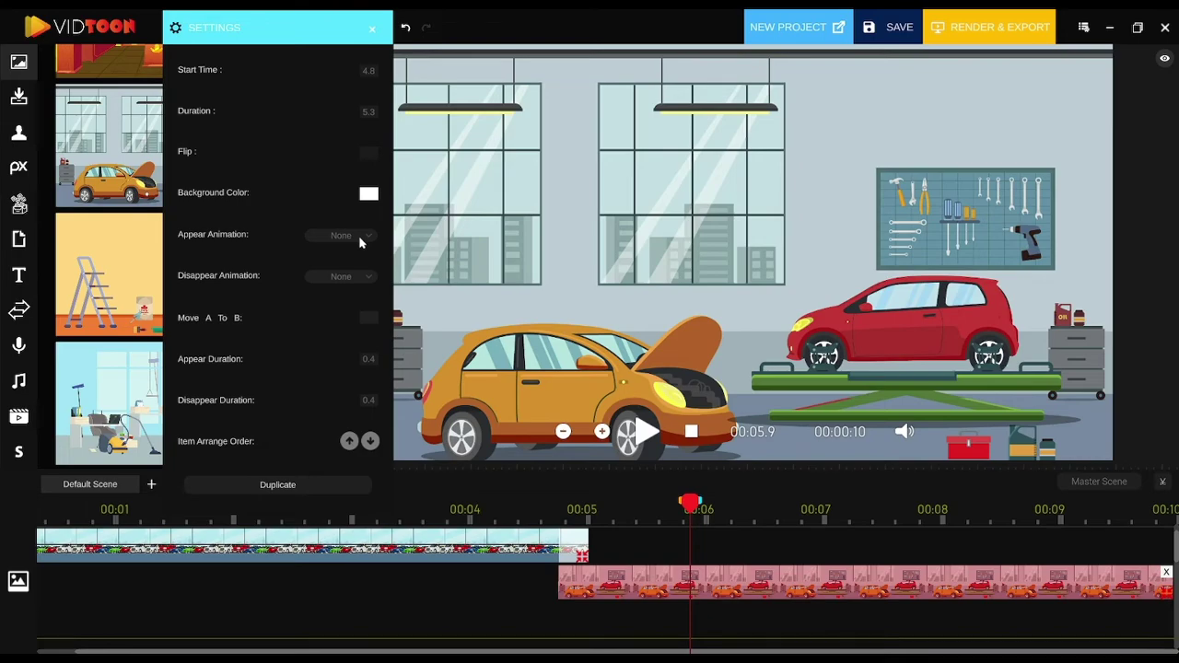
Give the garage clip a Fade Out disappear animation and a Fade In appear animation, previewing playback
{"action": "left_click", "coordinate": [351, 278]}
{"action": "left_click", "coordinate": [345, 369]}
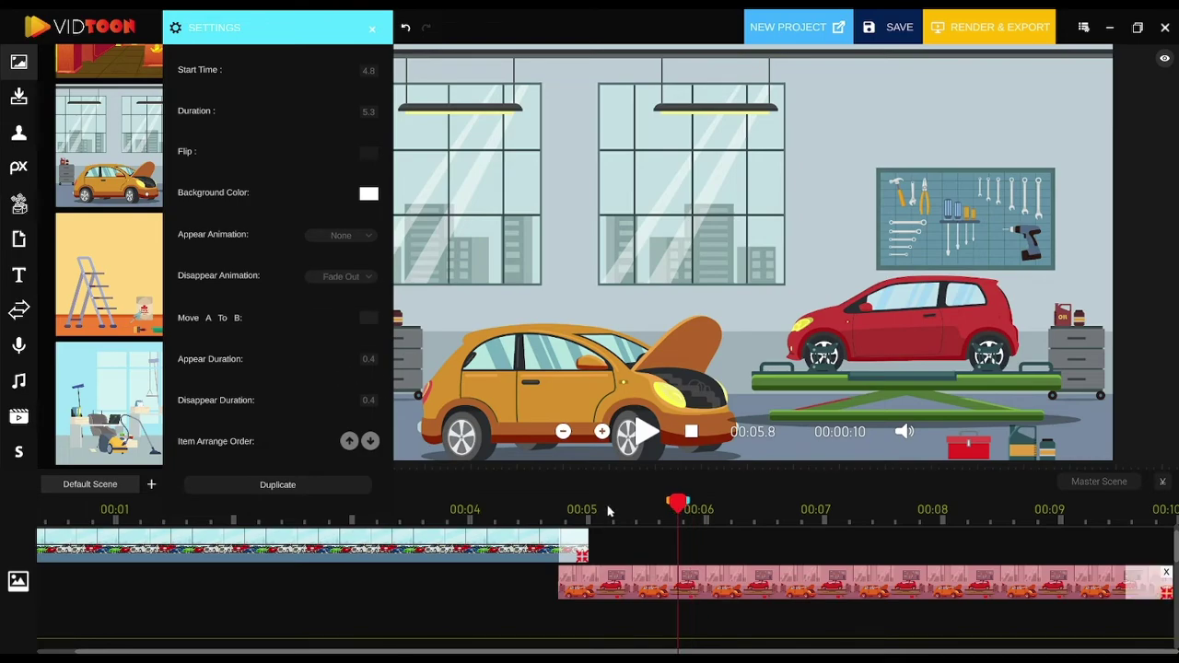
{"action": "scroll", "coordinate": [607, 511], "scroll_direction": "up", "scroll_amount": 5}
{"action": "left_click", "coordinate": [646, 431]}
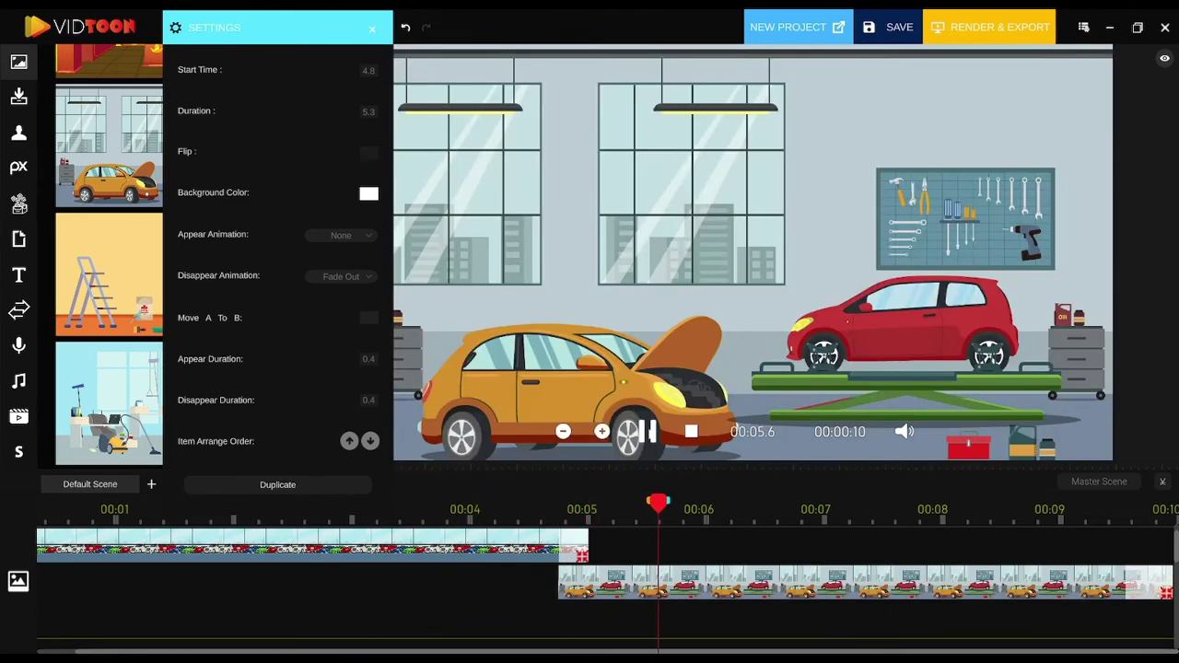
{"action": "left_click", "coordinate": [643, 435]}
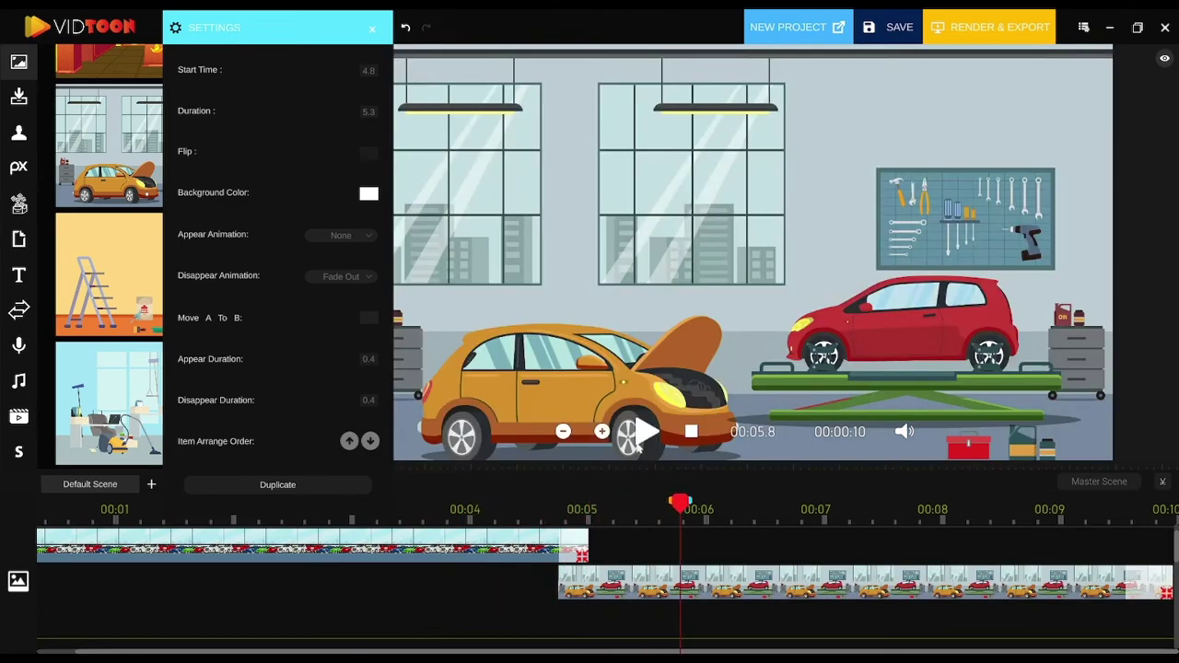
{"action": "left_click", "coordinate": [338, 237]}
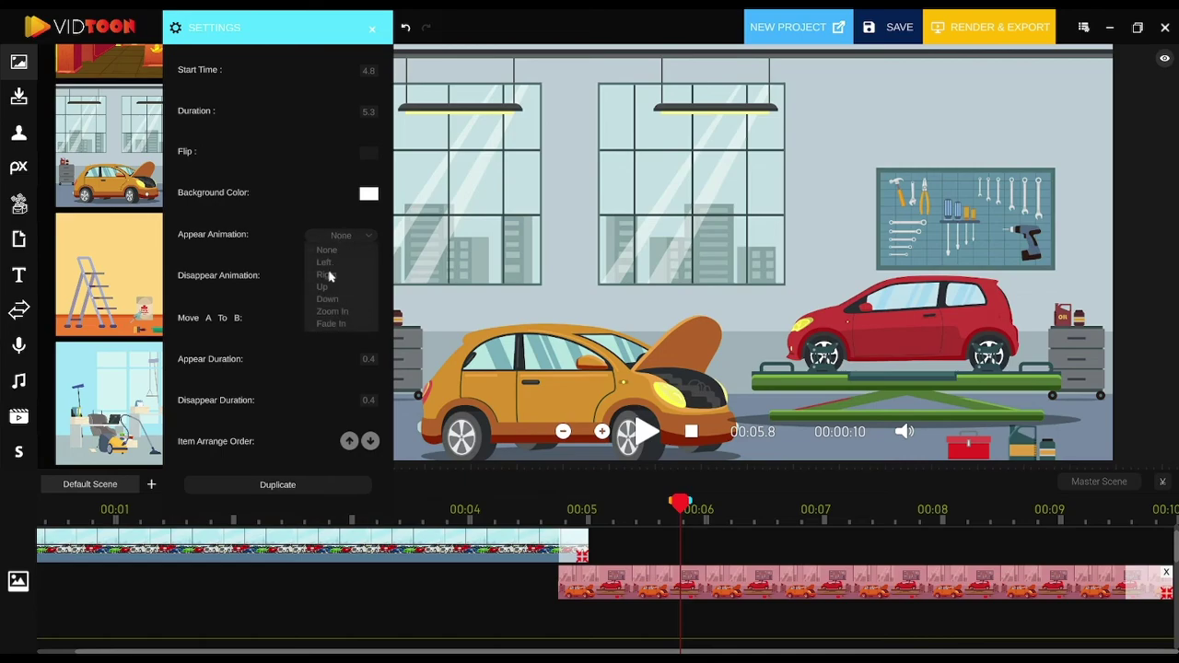
{"action": "left_click", "coordinate": [332, 325]}
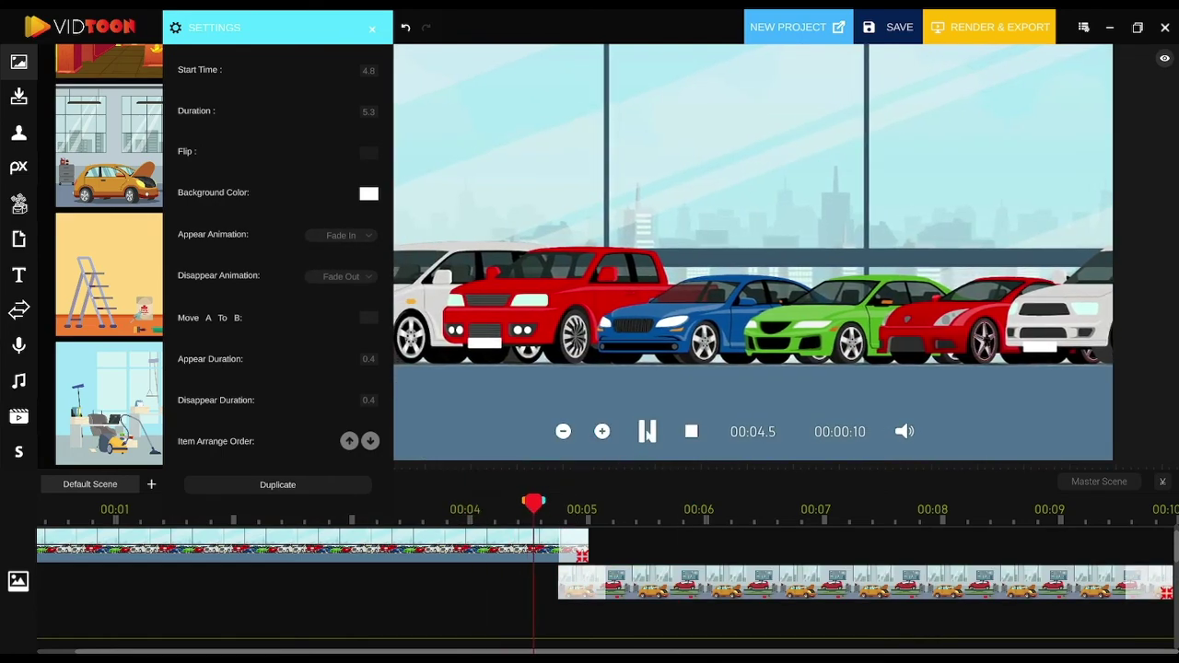